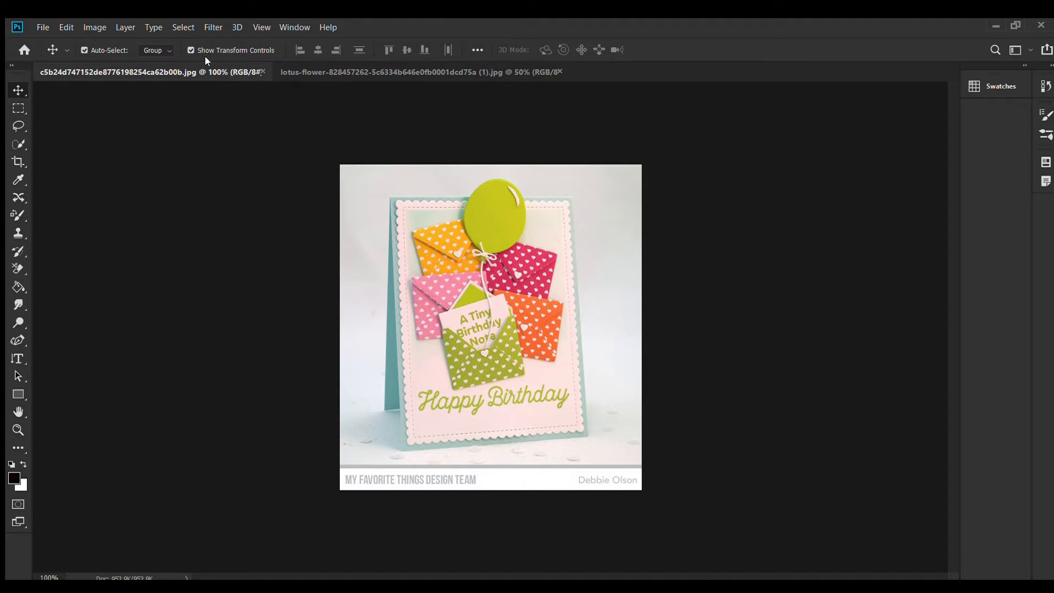
View the open birthday card and lotus flower images in turn and finish on the lotus flower image.
{"action": "left_click", "coordinate": [326, 68]}
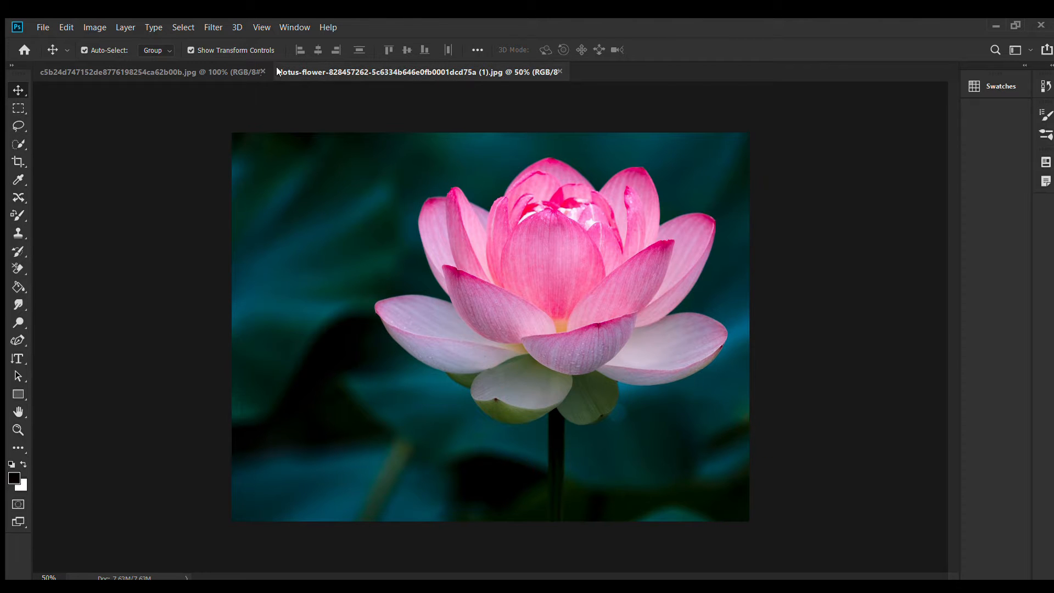
{"action": "left_click", "coordinate": [216, 68]}
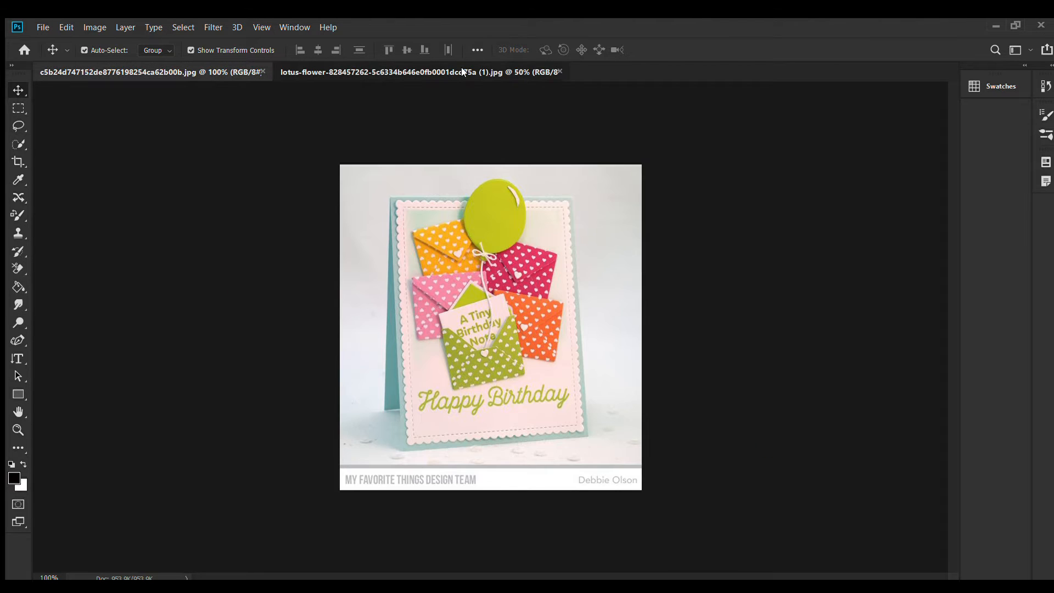
{"action": "left_click", "coordinate": [448, 69]}
{"action": "left_click", "coordinate": [229, 68]}
{"action": "left_click", "coordinate": [357, 72]}
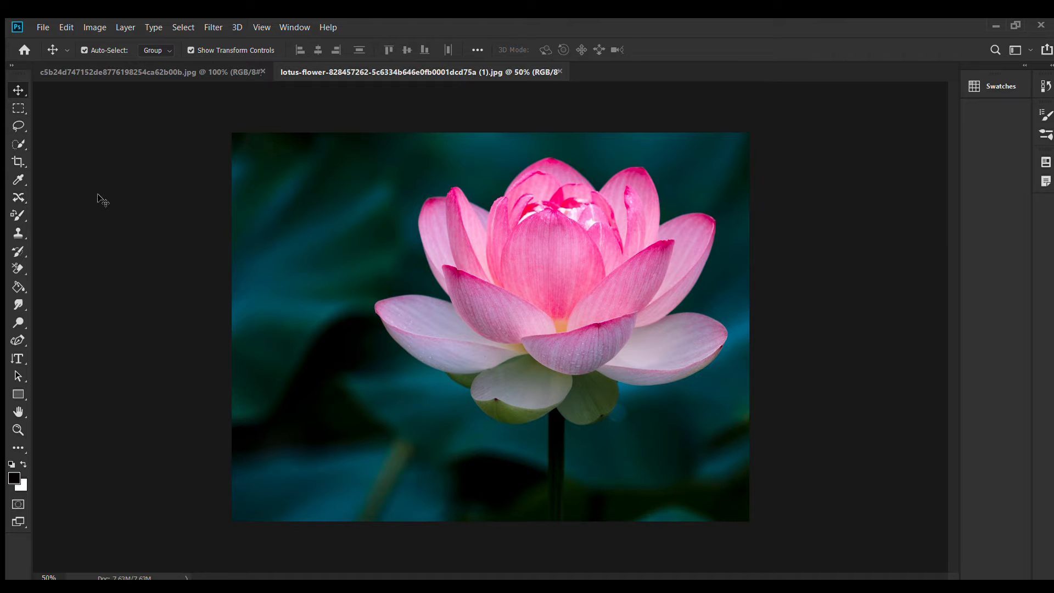
Apply the Crop tool to the lotus flower image with the frame left at the full picture extent.
{"action": "left_click", "coordinate": [21, 163]}
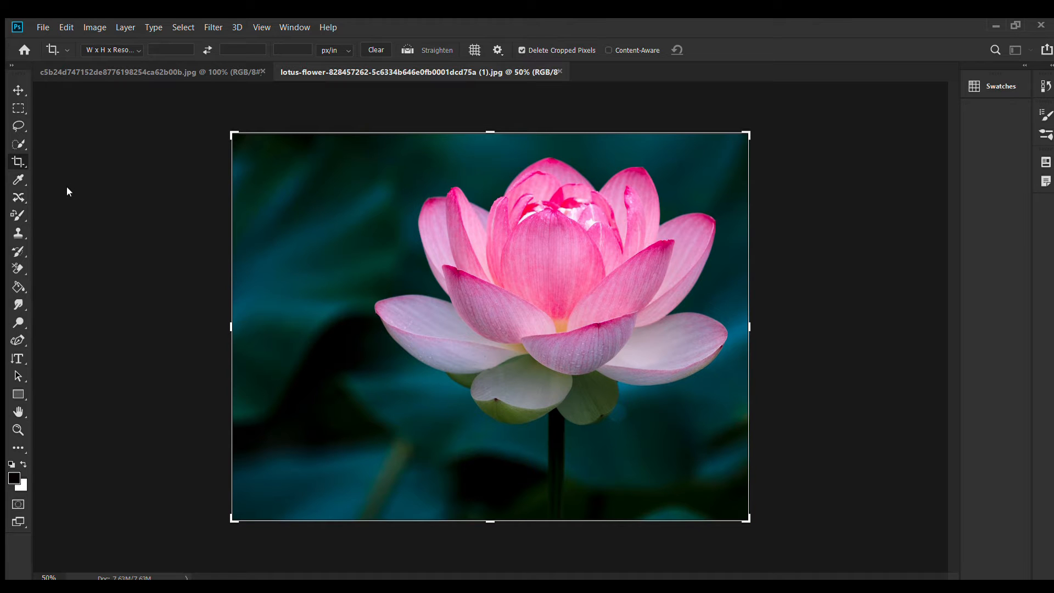
{"action": "left_click", "coordinate": [237, 215]}
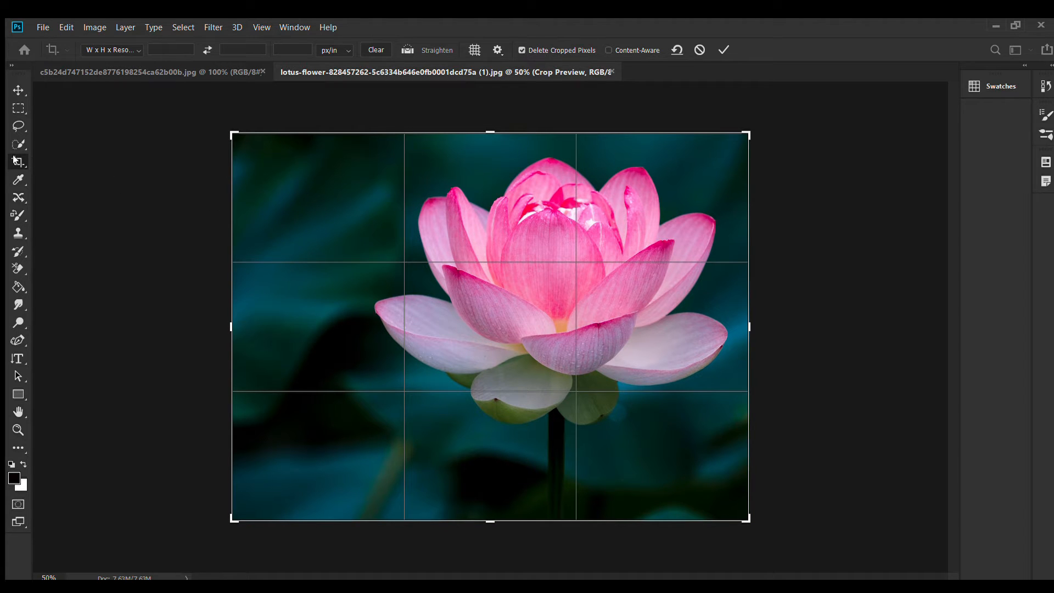
{"action": "key", "text": "Return"}
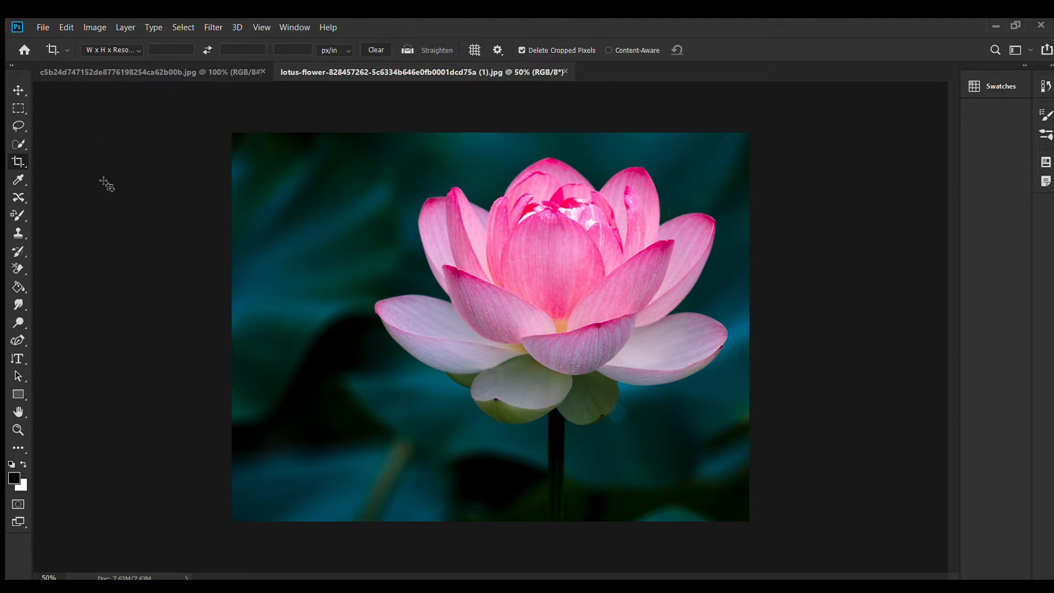
Cycle through the Crop, Perspective Crop, Slice and Slice Select tools and finish with the Crop tool active.
{"action": "key", "text": "shift+c"}
{"action": "key", "text": "shift+c"}
{"action": "key", "text": "shift+c"}
{"action": "key", "text": "shift+c"}
{"action": "key", "text": "shift+c"}
{"action": "key", "text": "shift+c"}
{"action": "key", "text": "shift+c"}
{"action": "key", "text": "shift+c"}
{"action": "key", "text": "shift+c"}
{"action": "key", "text": "shift+c"}
{"action": "key", "text": "shift+c"}
{"action": "key", "text": "shift+c"}
{"action": "key", "text": "shift+c"}
{"action": "key", "text": "shift+c"}
{"action": "key", "text": "shift+c"}
{"action": "key", "text": "shift+c"}
{"action": "key", "text": "shift+c"}
{"action": "key", "text": "shift+c"}
{"action": "key", "text": "shift+c"}
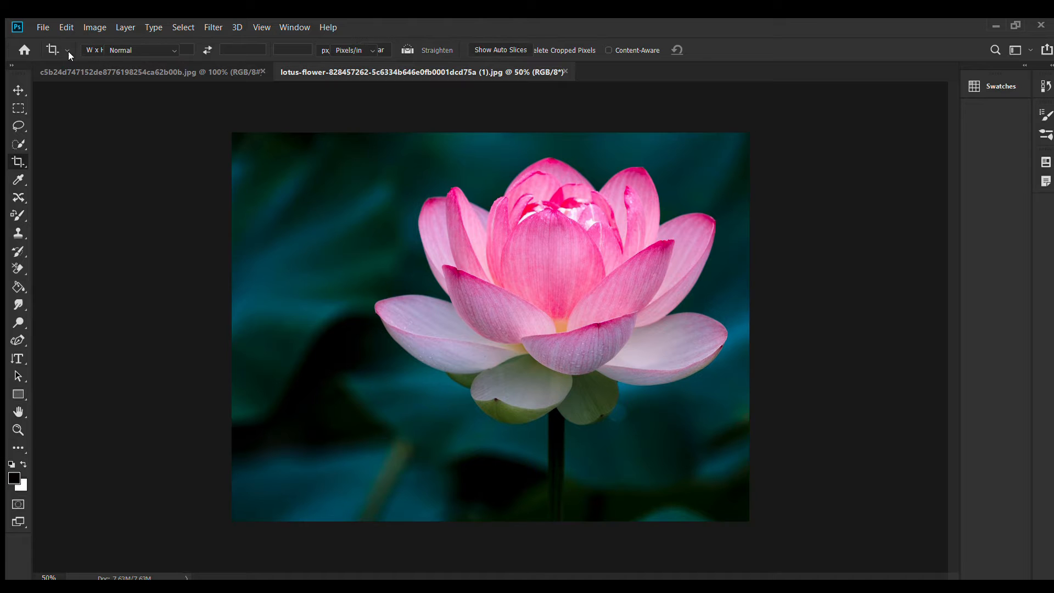
{"action": "key", "text": "shift+c"}
{"action": "key", "text": "shift+c"}
{"action": "key", "text": "shift+c"}
{"action": "key", "text": "shift+c"}
{"action": "key", "text": "shift+c"}
{"action": "key", "text": "shift+c"}
{"action": "key", "text": "shift+c"}
{"action": "key", "text": "shift+c"}
{"action": "key", "text": "shift+c"}
{"action": "key", "text": "shift+c"}
{"action": "key", "text": "shift+c"}
{"action": "key", "text": "shift+c"}
{"action": "key", "text": "shift+c"}
{"action": "key", "text": "shift+c"}
{"action": "key", "text": "shift+c"}
{"action": "key", "text": "shift+c"}
{"action": "key", "text": "shift+c"}
{"action": "key", "text": "shift+c"}
{"action": "key", "text": "shift+c"}
{"action": "key", "text": "shift+c"}
{"action": "key", "text": "shift+c"}
{"action": "key", "text": "shift+c"}
{"action": "key", "text": "shift+c"}
{"action": "key", "text": "shift+c"}
{"action": "key", "text": "shift+c"}
{"action": "key", "text": "shift+c"}
{"action": "key", "text": "shift+c"}
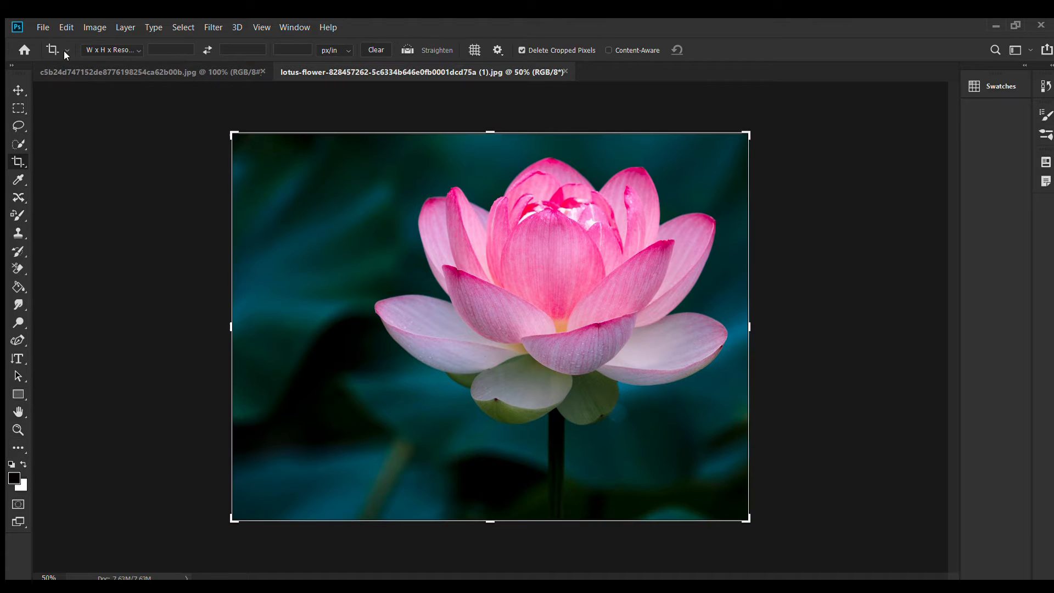
{"action": "key", "text": "shift+c"}
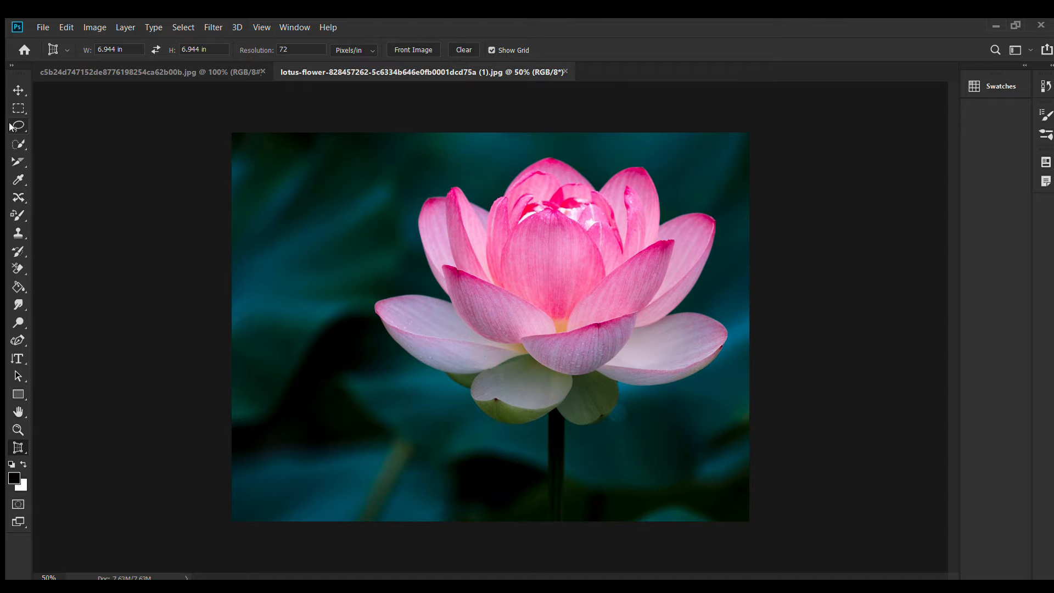
{"action": "left_click", "coordinate": [18, 160]}
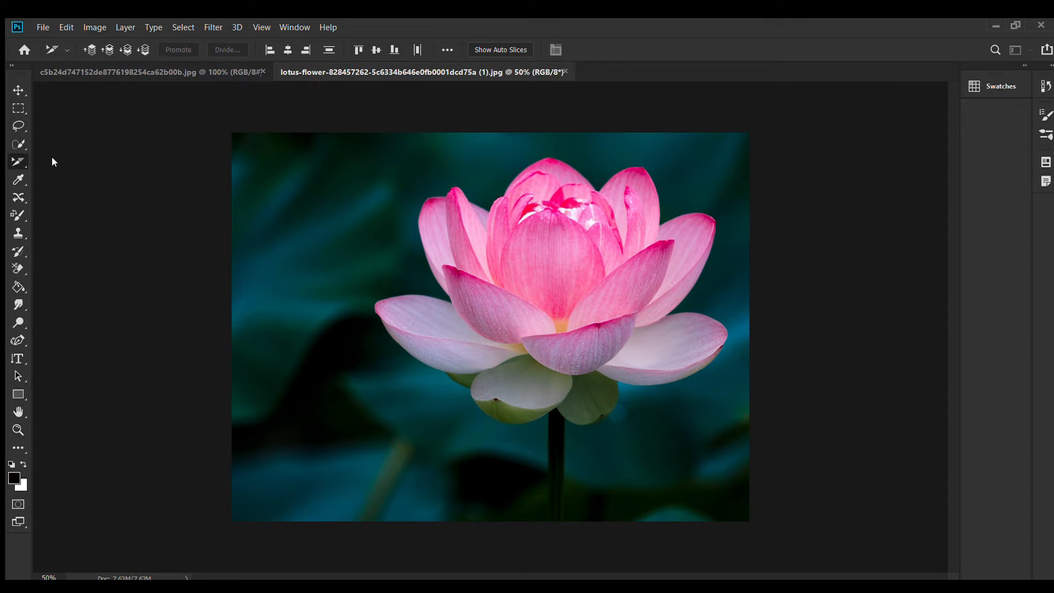
{"action": "key", "text": "shift+c"}
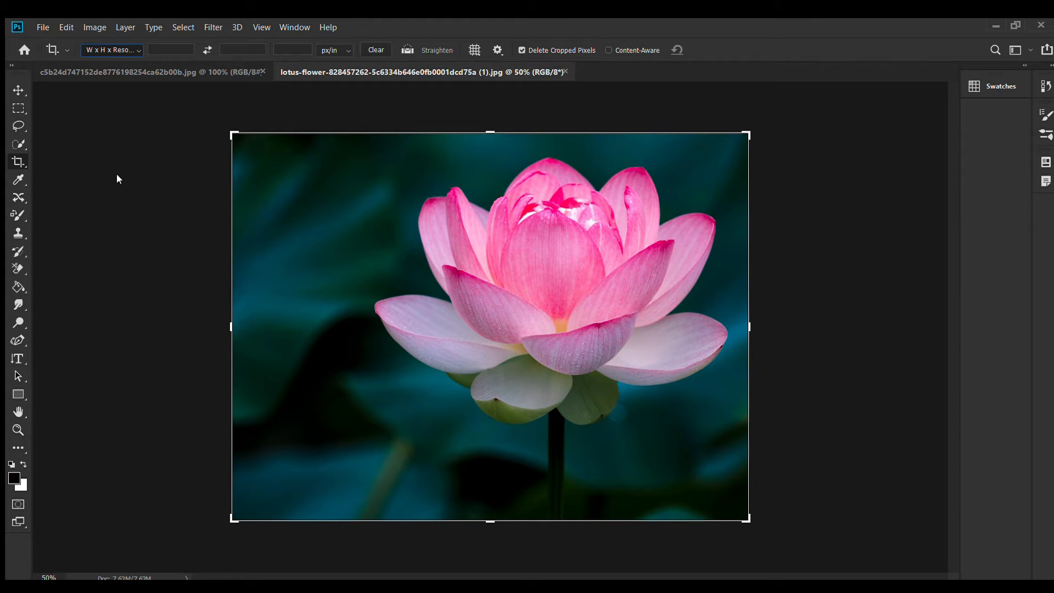
Crop the lotus image to the 8.5 x 11 in 300 ppi proportions with the flower shifted into the frame, clearing the preset values before committing.
{"action": "left_click", "coordinate": [116, 173]}
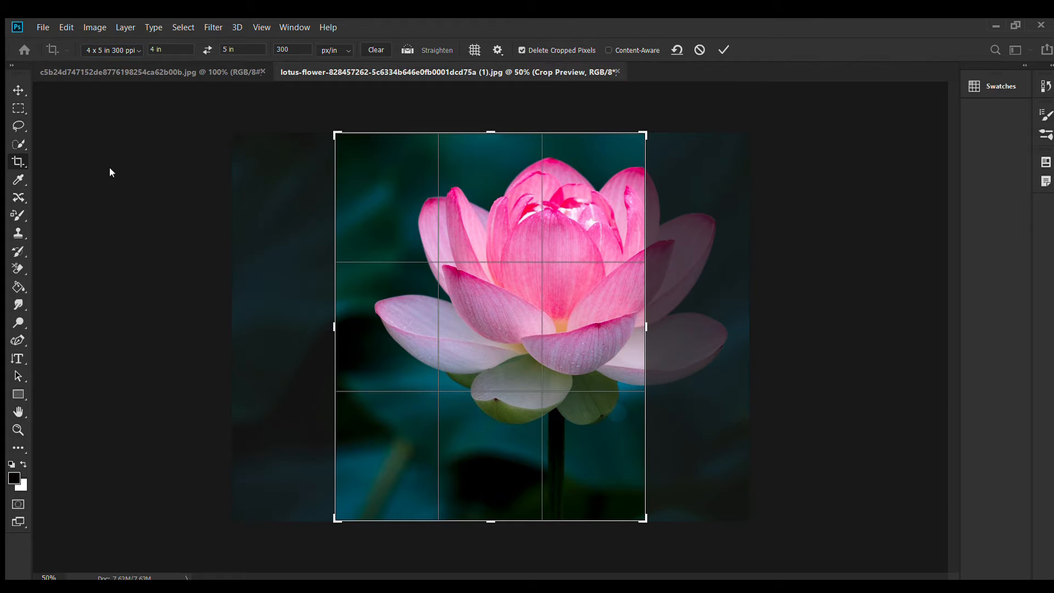
{"action": "left_click_drag", "start_coordinate": [462, 156], "coordinate": [439, 173]}
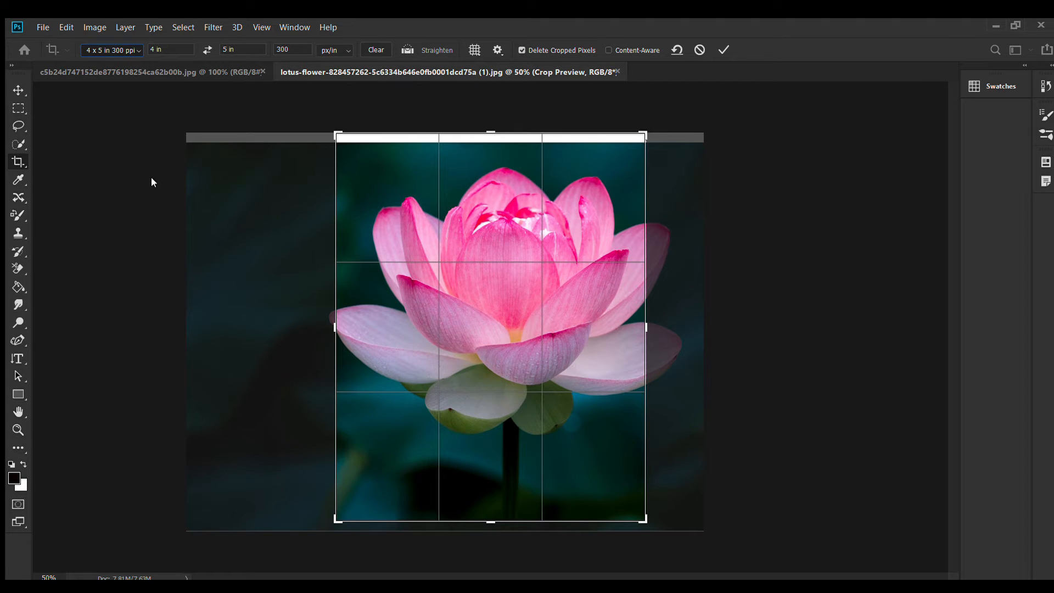
{"action": "key", "text": "Down"}
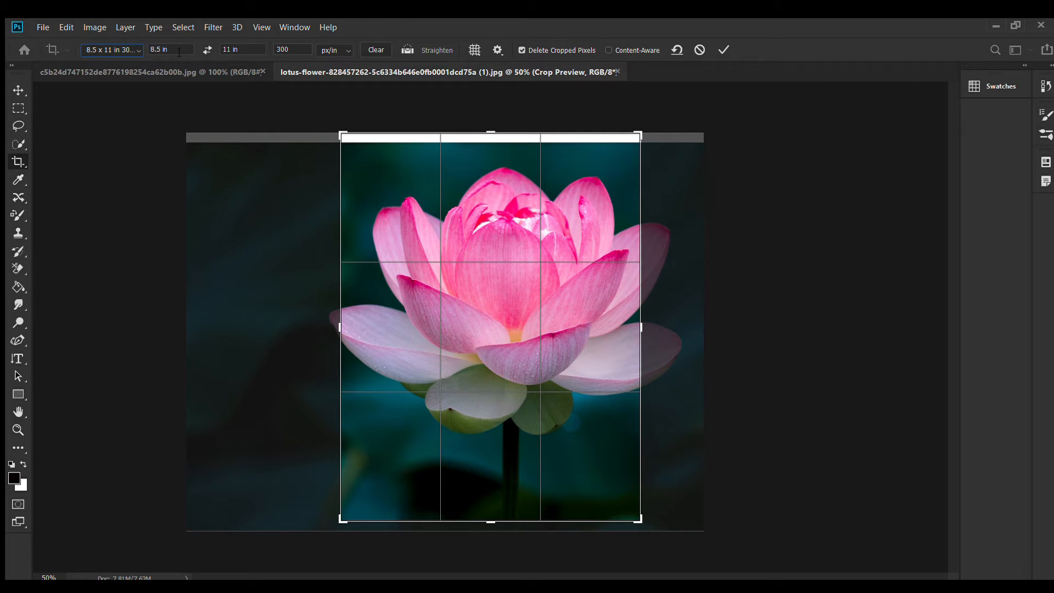
{"action": "left_click", "coordinate": [375, 50]}
{"action": "left_click", "coordinate": [720, 55]}
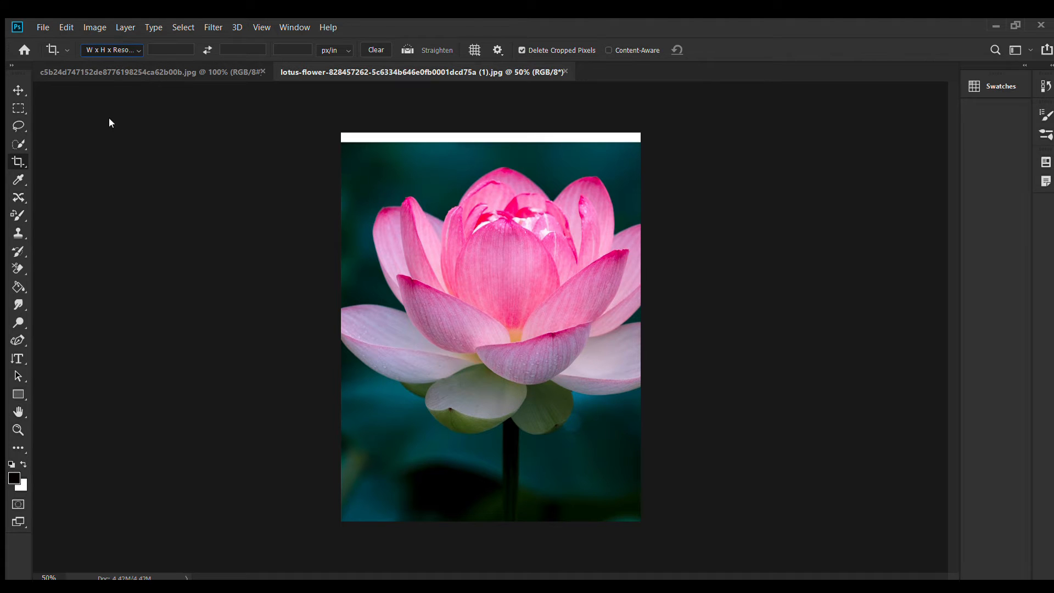
Crop the lotus image to a 16 : 9 ratio around the flower's central petals.
{"action": "left_click", "coordinate": [116, 139]}
{"action": "left_click_drag", "start_coordinate": [427, 280], "coordinate": [414, 331]}
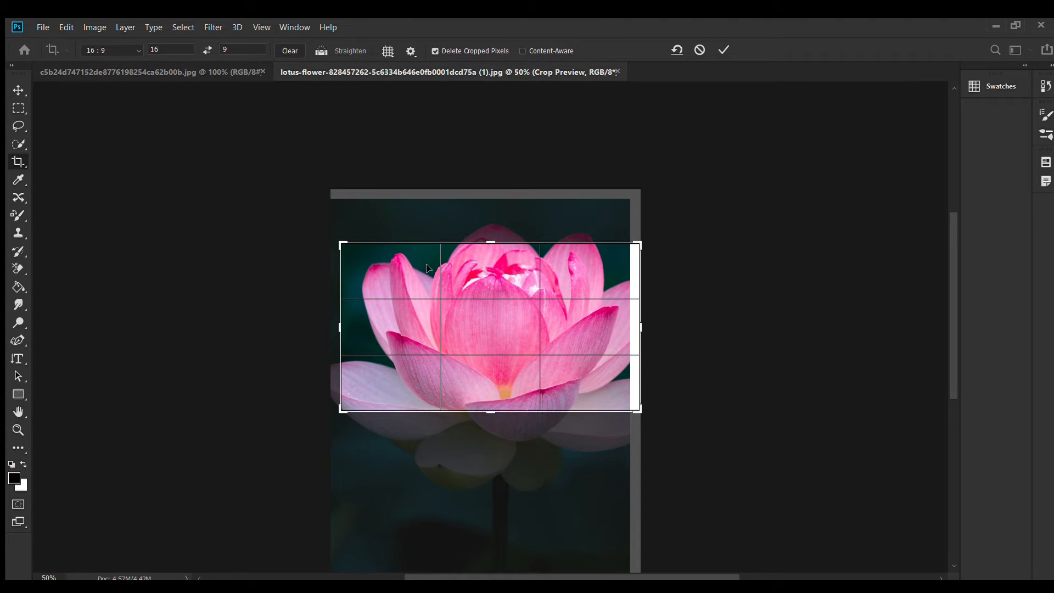
{"action": "left_click", "coordinate": [721, 50]}
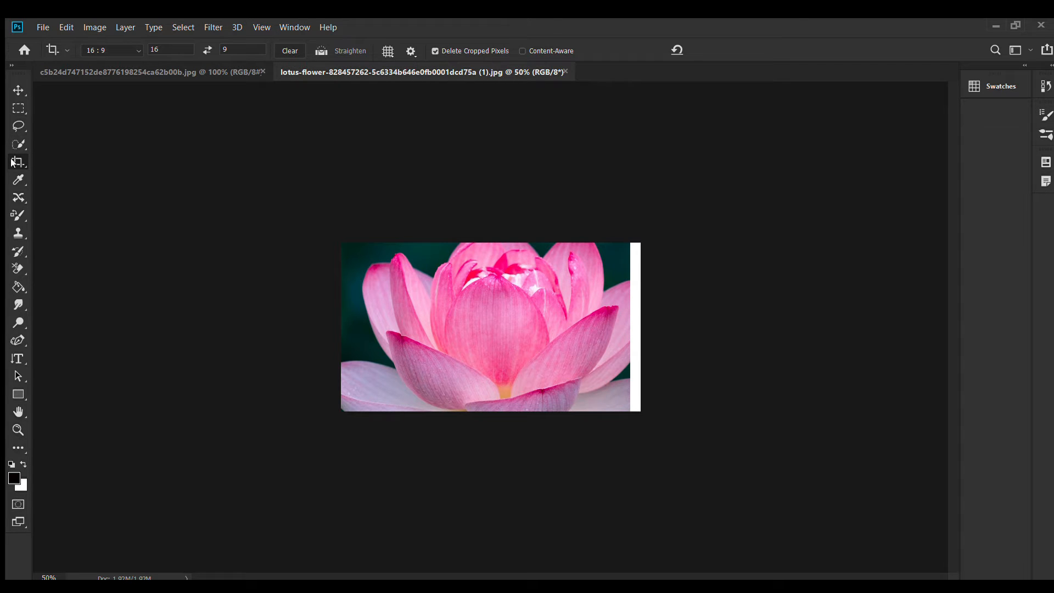
Switch to the birthday card image and turn its 16 : 9 crop frame to portrait, positioned over the card.
{"action": "left_click", "coordinate": [120, 73]}
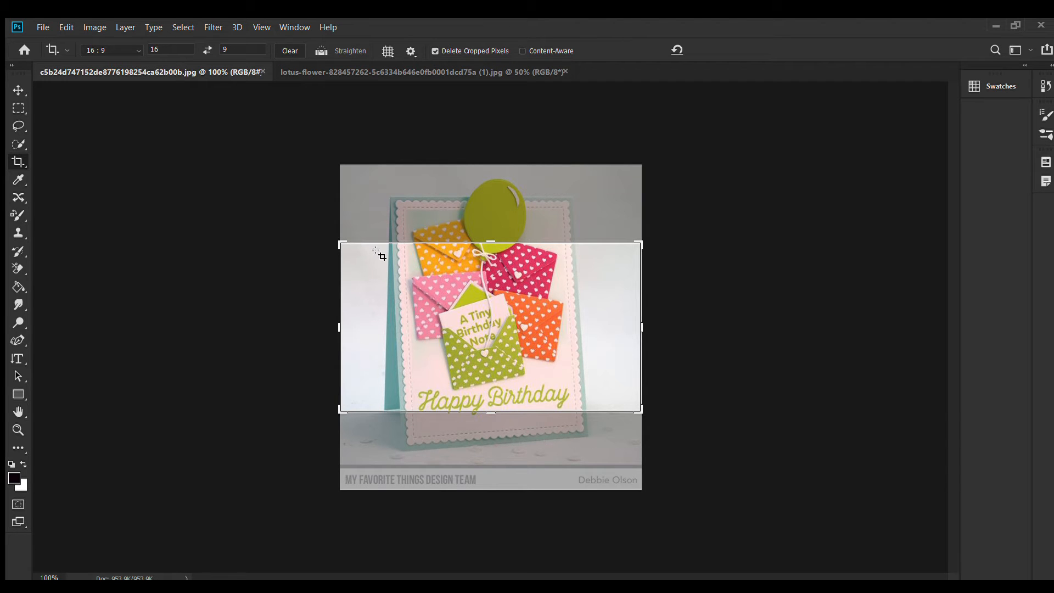
{"action": "left_click_drag", "start_coordinate": [341, 243], "coordinate": [374, 211]}
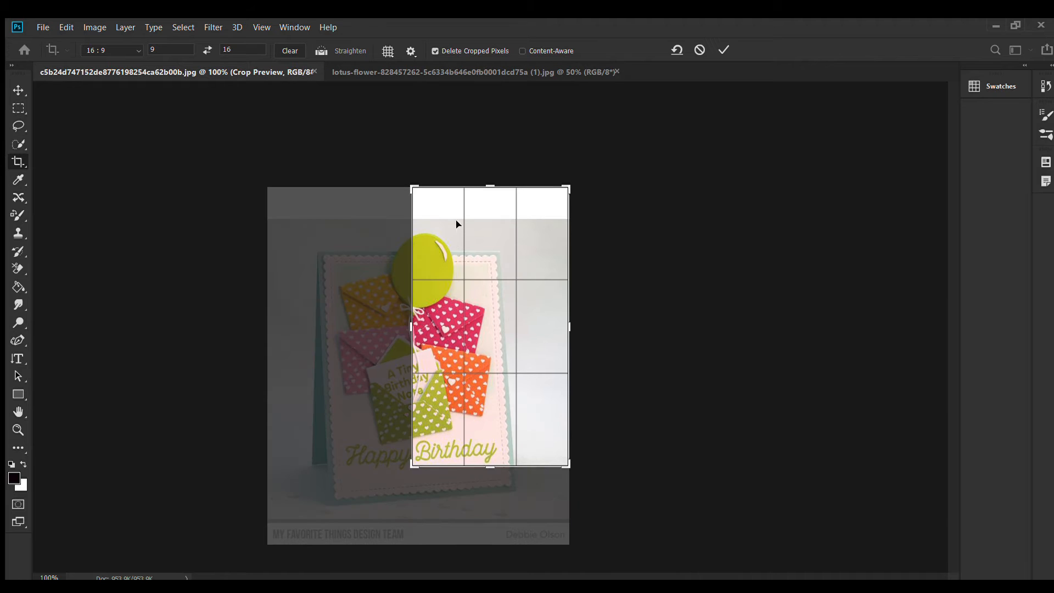
{"action": "left_click_drag", "start_coordinate": [455, 223], "coordinate": [435, 252]}
{"action": "left_click_drag", "start_coordinate": [445, 188], "coordinate": [387, 185]}
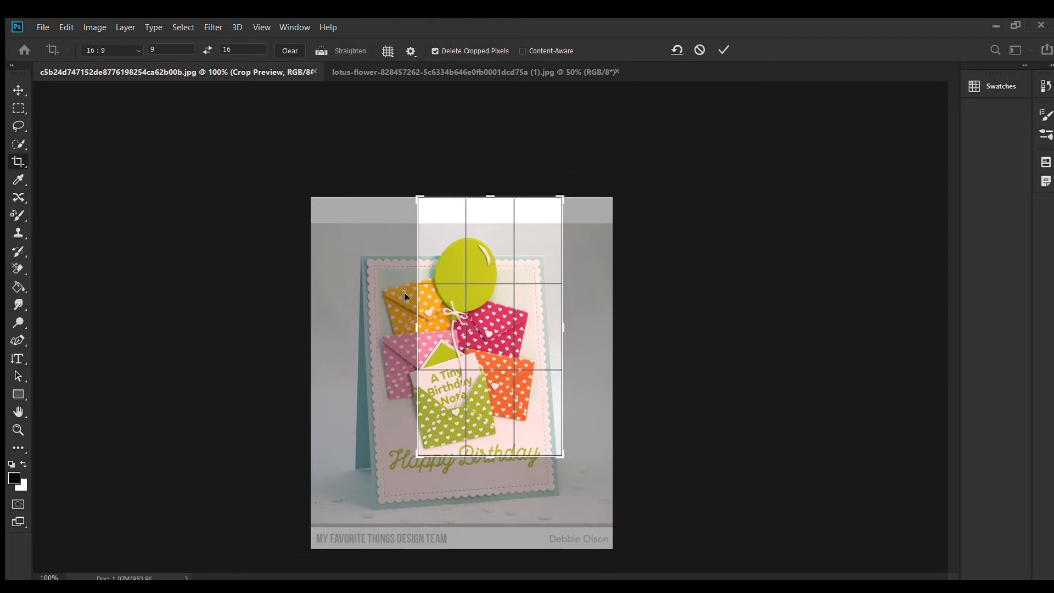
{"action": "left_click_drag", "start_coordinate": [418, 328], "coordinate": [379, 326]}
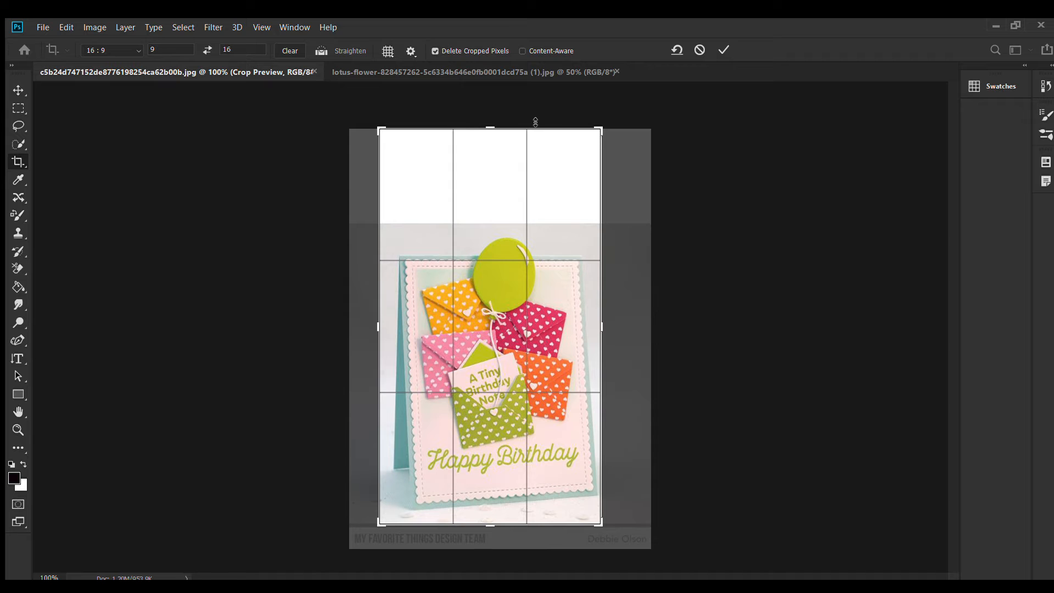
{"action": "left_click_drag", "start_coordinate": [489, 128], "coordinate": [495, 183]}
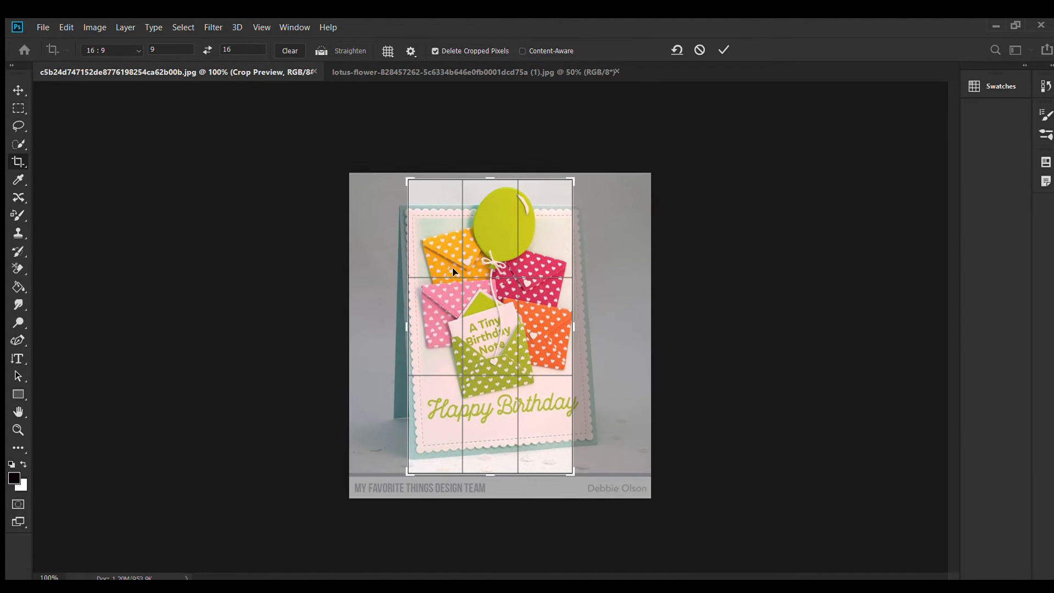
Resize the portrait 9 : 16 crop frame until it takes in the full width of the birthday card.
{"action": "left_click_drag", "start_coordinate": [406, 329], "coordinate": [392, 328]}
{"action": "left_click_drag", "start_coordinate": [587, 333], "coordinate": [595, 332]}
{"action": "left_click_drag", "start_coordinate": [497, 516], "coordinate": [493, 489]}
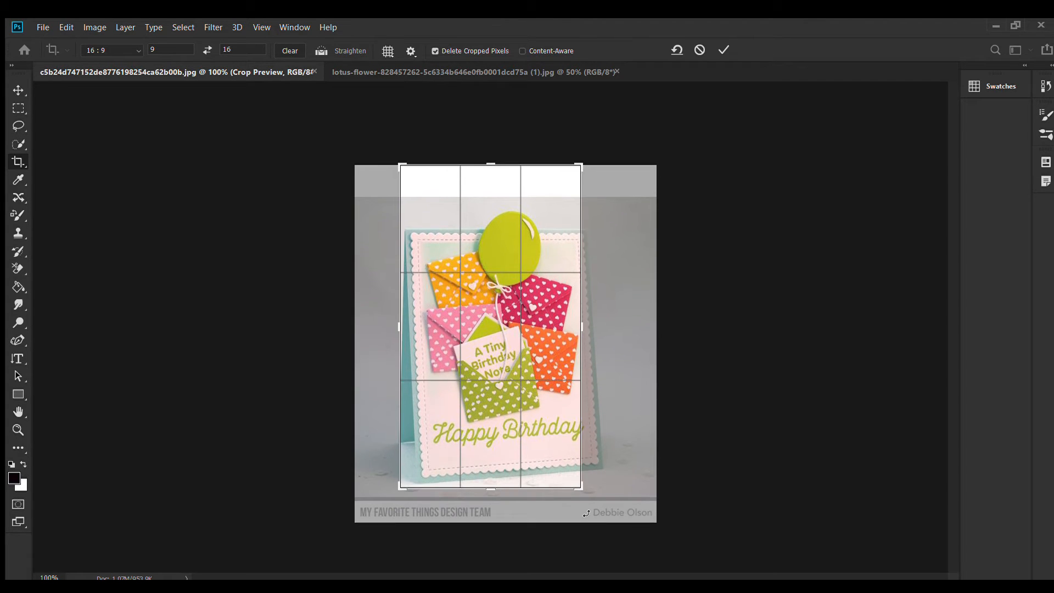
{"action": "left_click_drag", "start_coordinate": [585, 488], "coordinate": [618, 486]}
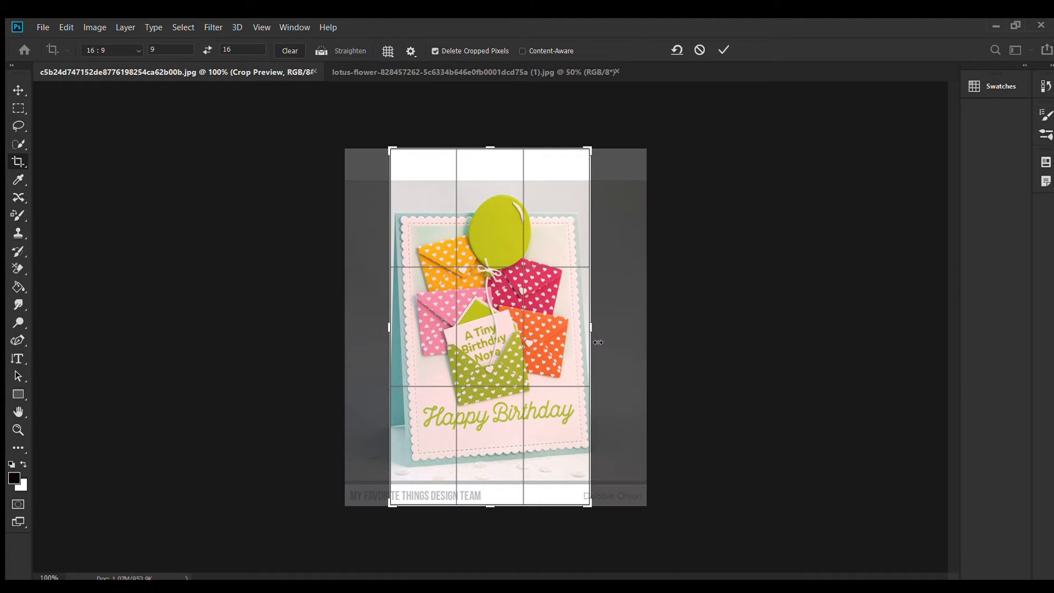
{"action": "left_click_drag", "start_coordinate": [591, 326], "coordinate": [602, 327]}
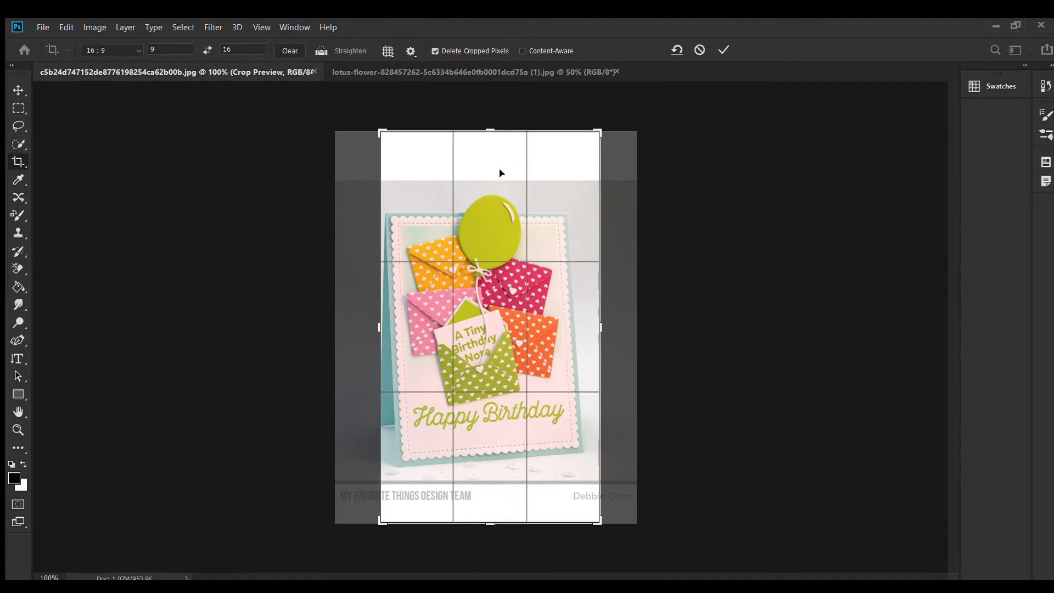
{"action": "left_click_drag", "start_coordinate": [490, 131], "coordinate": [491, 149]}
{"action": "left_click_drag", "start_coordinate": [391, 327], "coordinate": [388, 332]}
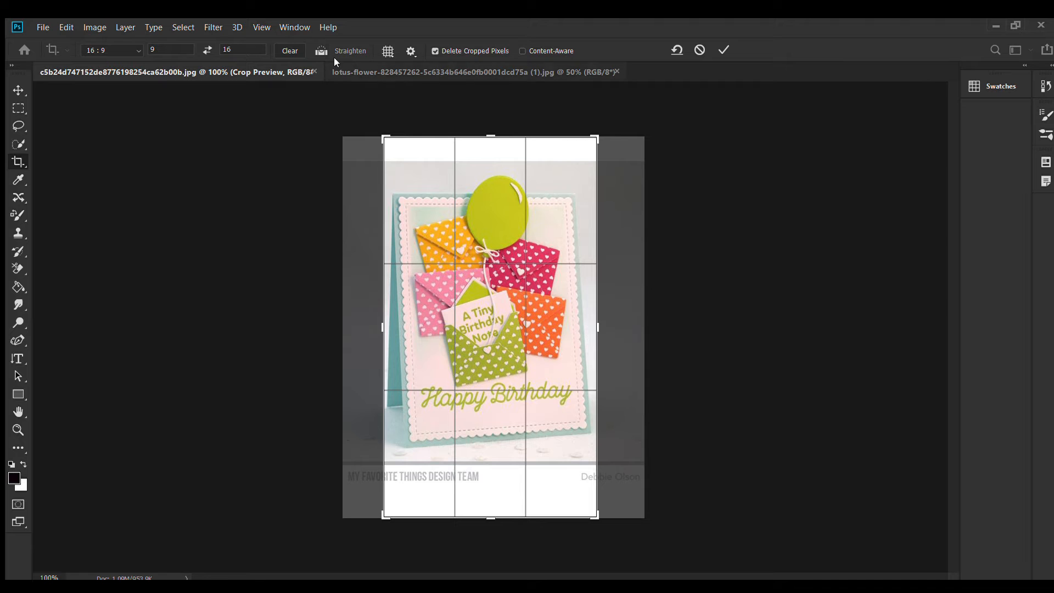
Clear the crop ratio, then crop the image closely around the birthday card, from the balloon's top edge to just above the footer text.
{"action": "left_click", "coordinate": [283, 48]}
{"action": "left_click_drag", "start_coordinate": [492, 518], "coordinate": [491, 487]}
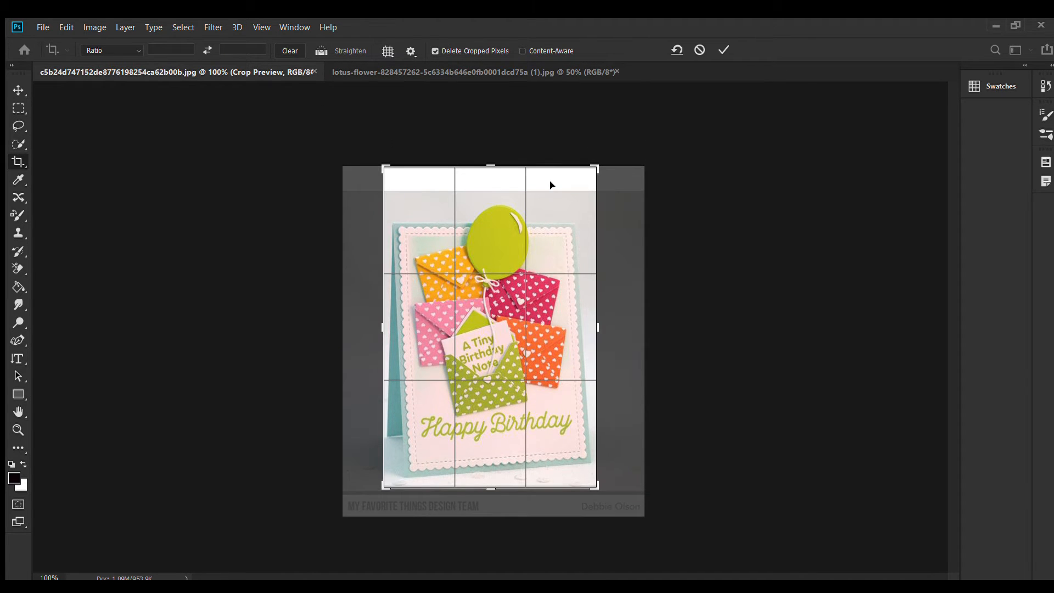
{"action": "left_click_drag", "start_coordinate": [491, 168], "coordinate": [491, 187]}
{"action": "left_click_drag", "start_coordinate": [599, 326], "coordinate": [598, 327]}
{"action": "left_click_drag", "start_coordinate": [382, 326], "coordinate": [378, 326]}
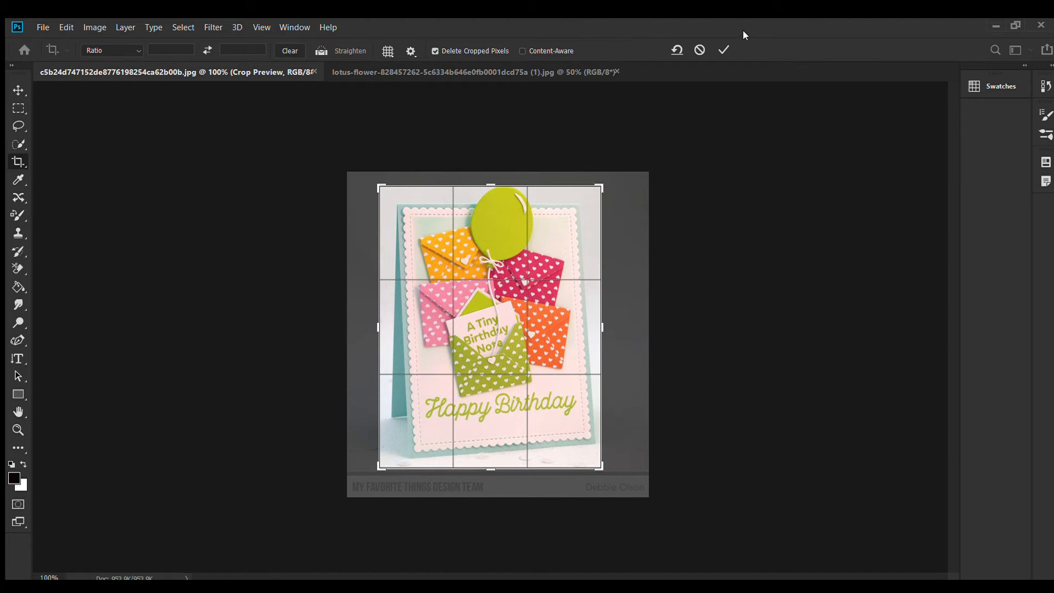
{"action": "left_click", "coordinate": [720, 50]}
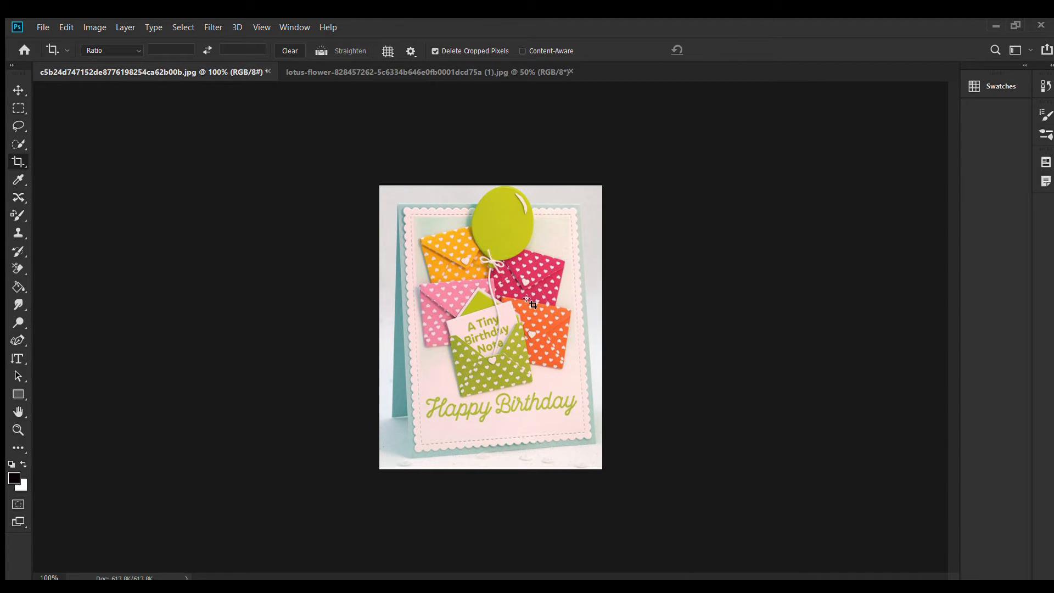
Divide the card image with the Slice tool into two adjacent upper slices, a full-width middle slice and a narrow full-width strip near the bottom edge.
{"action": "left_click", "coordinate": [57, 171]}
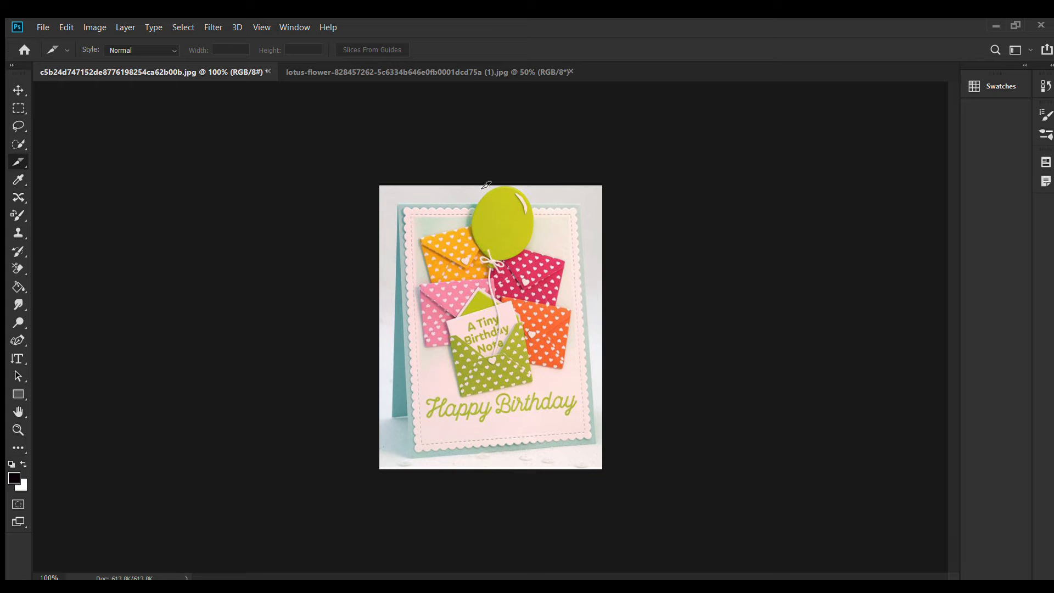
{"action": "left_click_drag", "start_coordinate": [486, 185], "coordinate": [379, 300]}
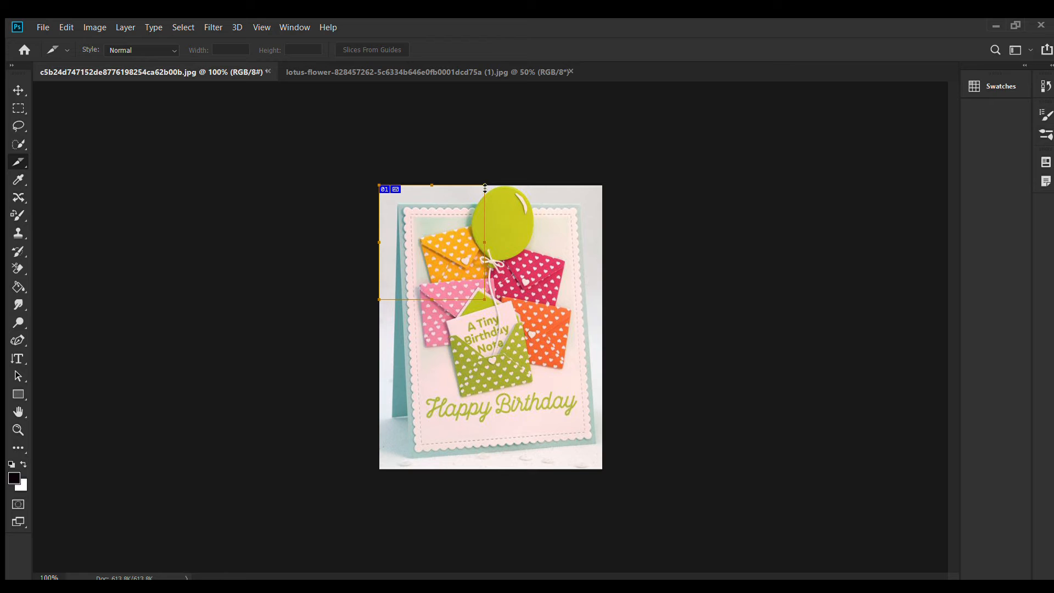
{"action": "left_click_drag", "start_coordinate": [487, 183], "coordinate": [602, 299]}
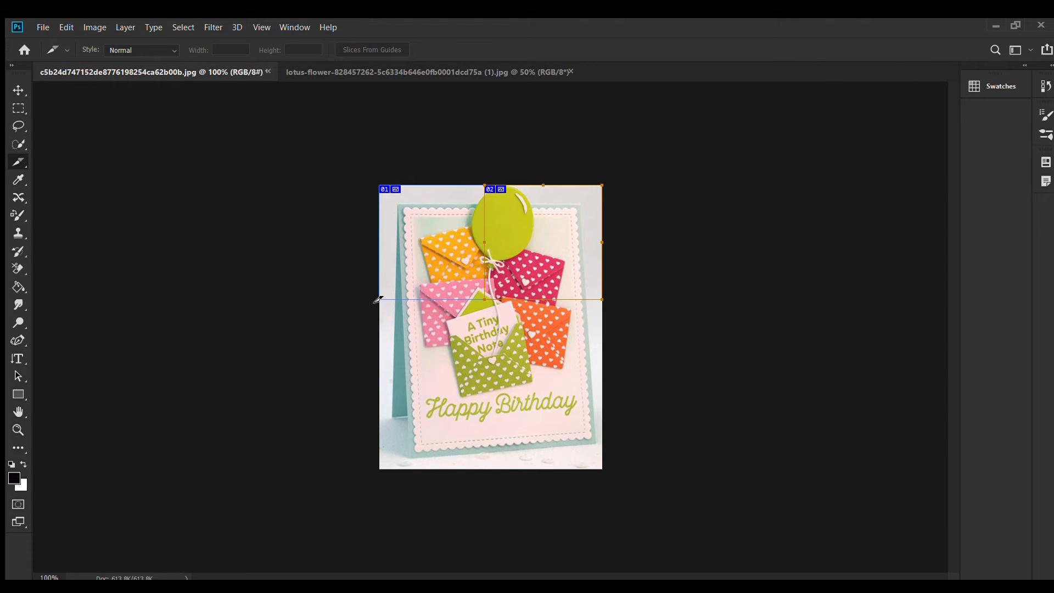
{"action": "left_click_drag", "start_coordinate": [378, 299], "coordinate": [601, 426]}
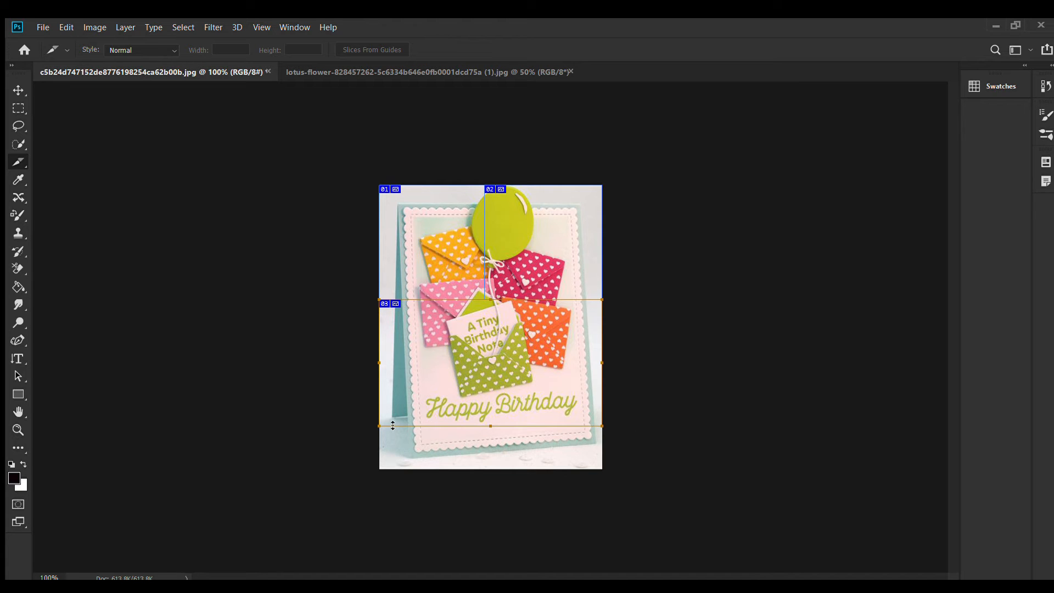
{"action": "left_click_drag", "start_coordinate": [379, 426], "coordinate": [607, 462]}
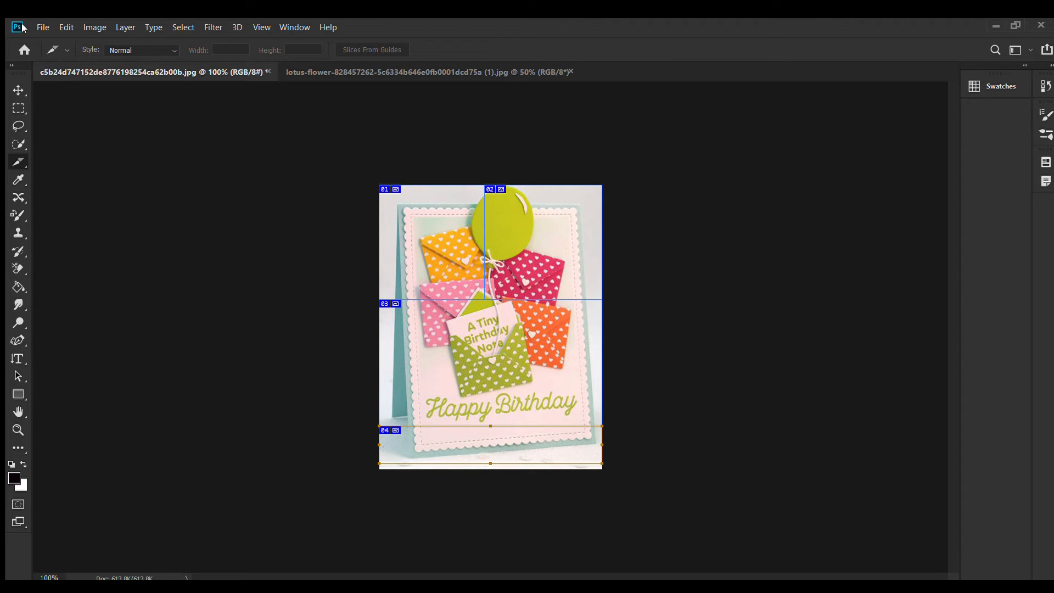
Open Save for Web (Legacy) to export the sliced birthday card image.
{"action": "left_click", "coordinate": [43, 28]}
{"action": "mouse_move", "coordinate": [54, 188]}
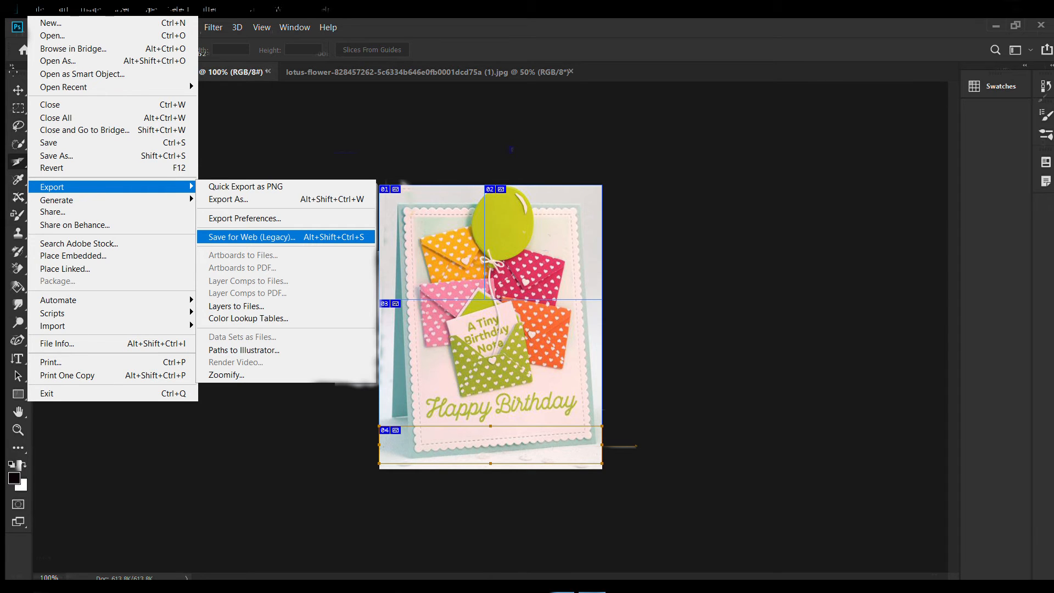
{"action": "left_click", "coordinate": [252, 237]}
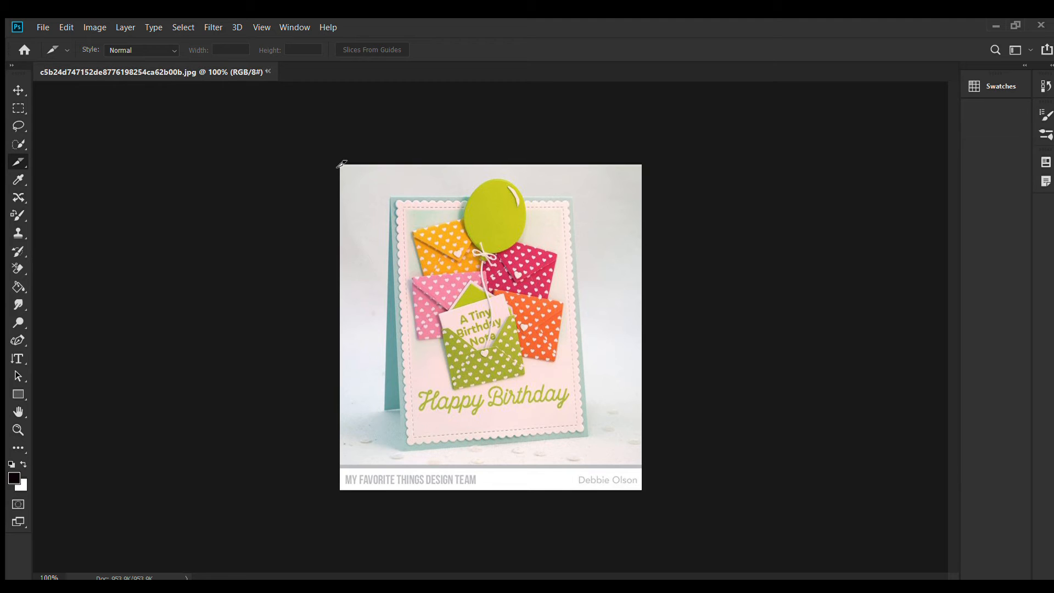
Slice the full card image into two adjacent upper slices, two stacked full-width slices below them and a narrow strip around the footer text.
{"action": "left_click_drag", "start_coordinate": [341, 165], "coordinate": [494, 297]}
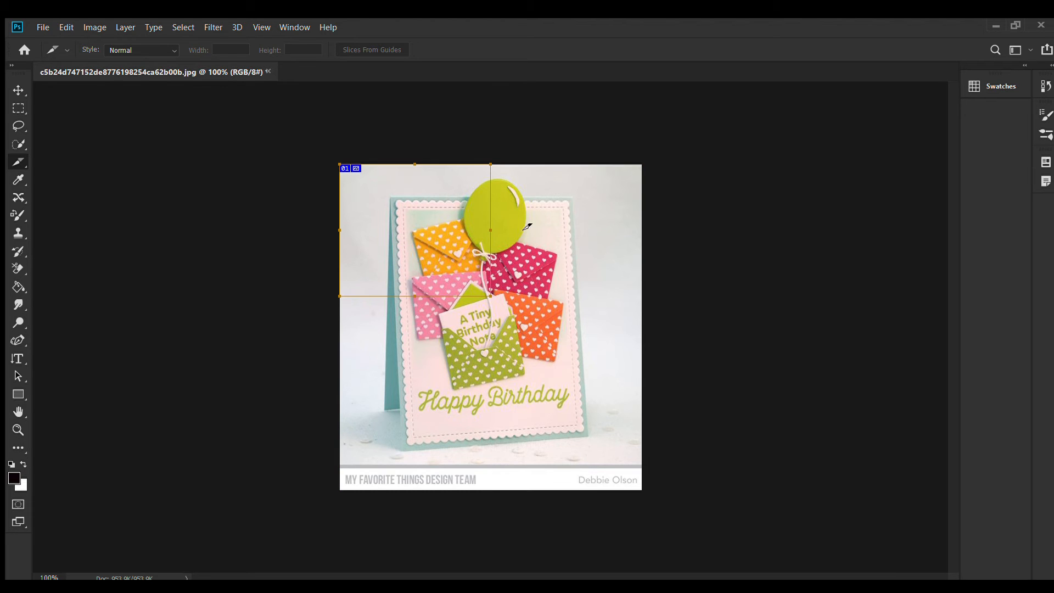
{"action": "left_click_drag", "start_coordinate": [496, 168], "coordinate": [642, 296]}
{"action": "left_click_drag", "start_coordinate": [340, 297], "coordinate": [642, 382]}
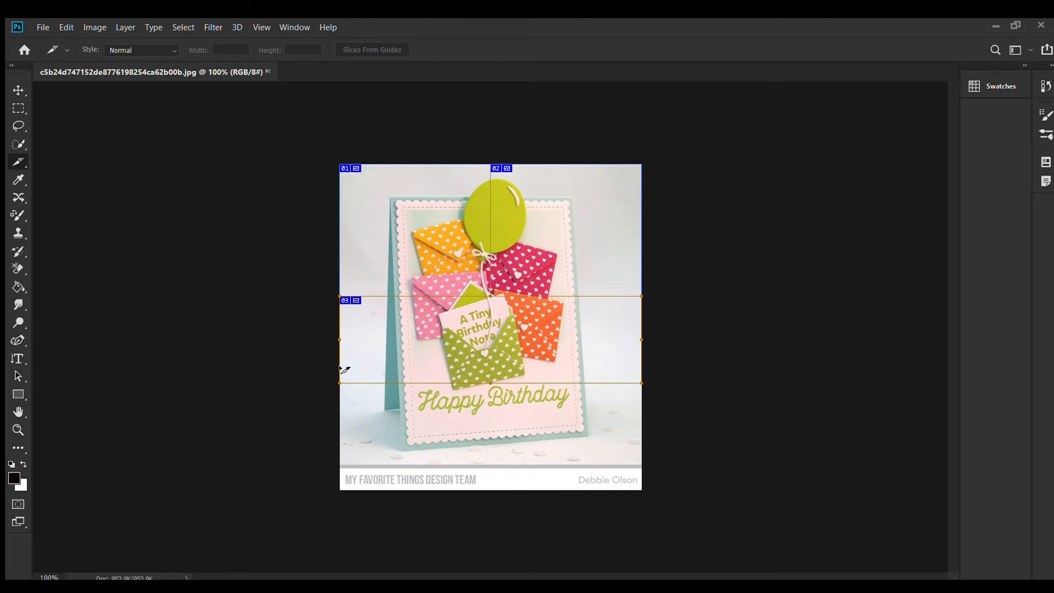
{"action": "left_click_drag", "start_coordinate": [339, 383], "coordinate": [641, 466]}
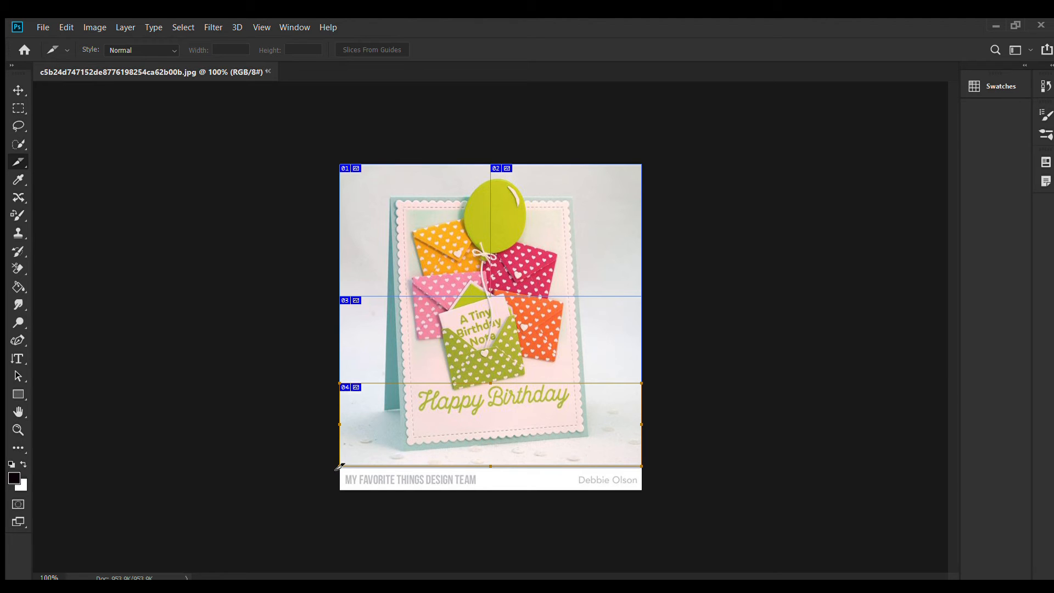
{"action": "left_click_drag", "start_coordinate": [341, 467], "coordinate": [642, 490]}
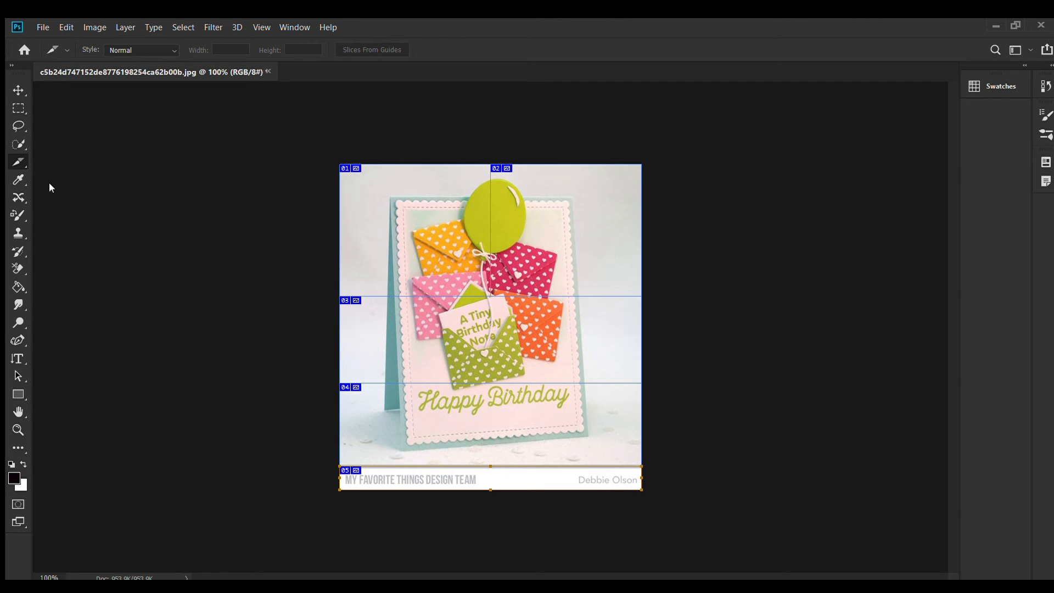
Halve the footer slice's width with the Slice Select tool, move it over the right half of the footer, and delete it.
{"action": "key", "text": "shift+c"}
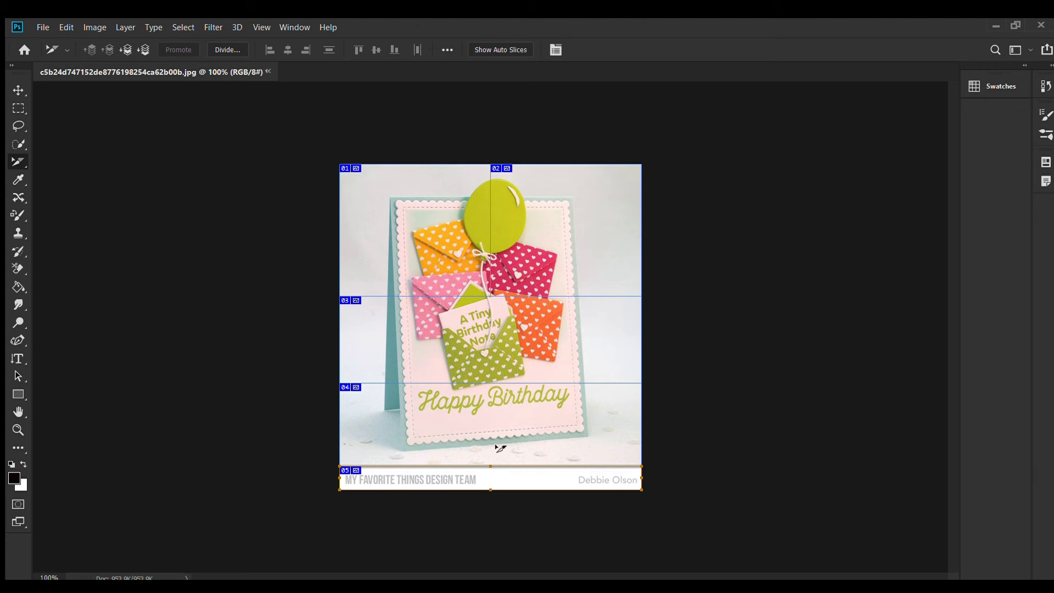
{"action": "mouse_move", "coordinate": [340, 477]}
{"action": "left_mouse_down"}
{"action": "mouse_move", "coordinate": [353, 477]}
{"action": "mouse_move", "coordinate": [344, 481]}
{"action": "left_mouse_up"}
{"action": "left_click_drag", "start_coordinate": [640, 473], "coordinate": [491, 471]}
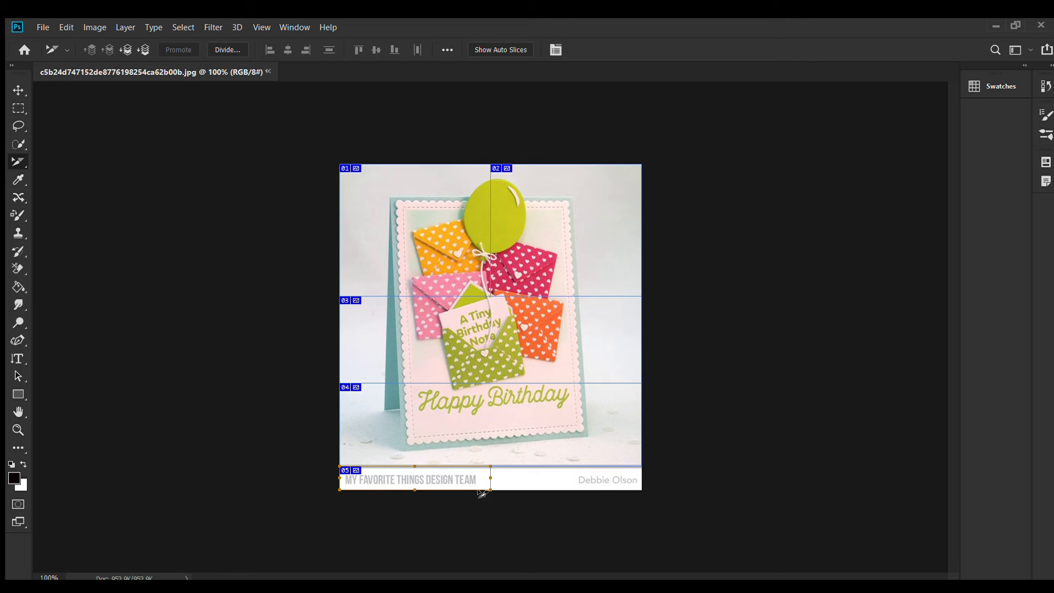
{"action": "left_click_drag", "start_coordinate": [415, 476], "coordinate": [571, 482]}
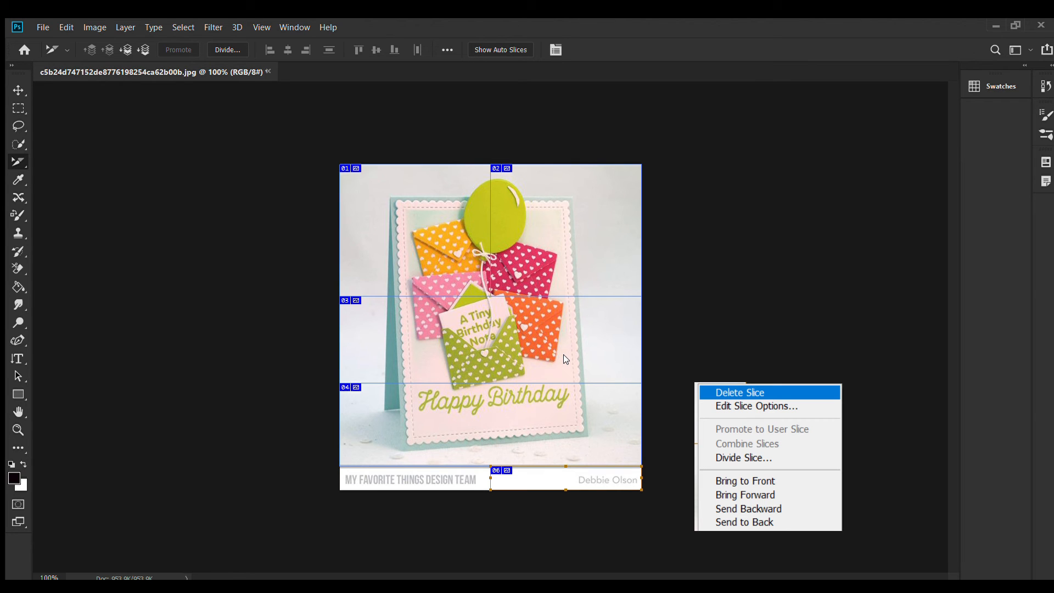
{"action": "key", "text": "Delete"}
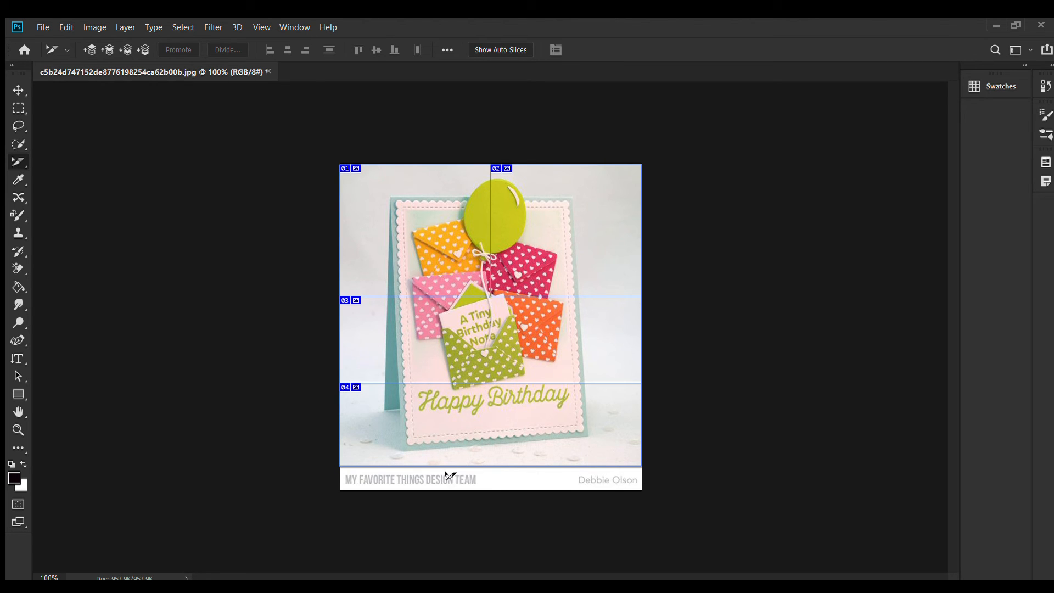
Redraw a full-width slice around the footer strip with the Slice tool.
{"action": "right_click", "coordinate": [17, 162]}
{"action": "left_click", "coordinate": [55, 173]}
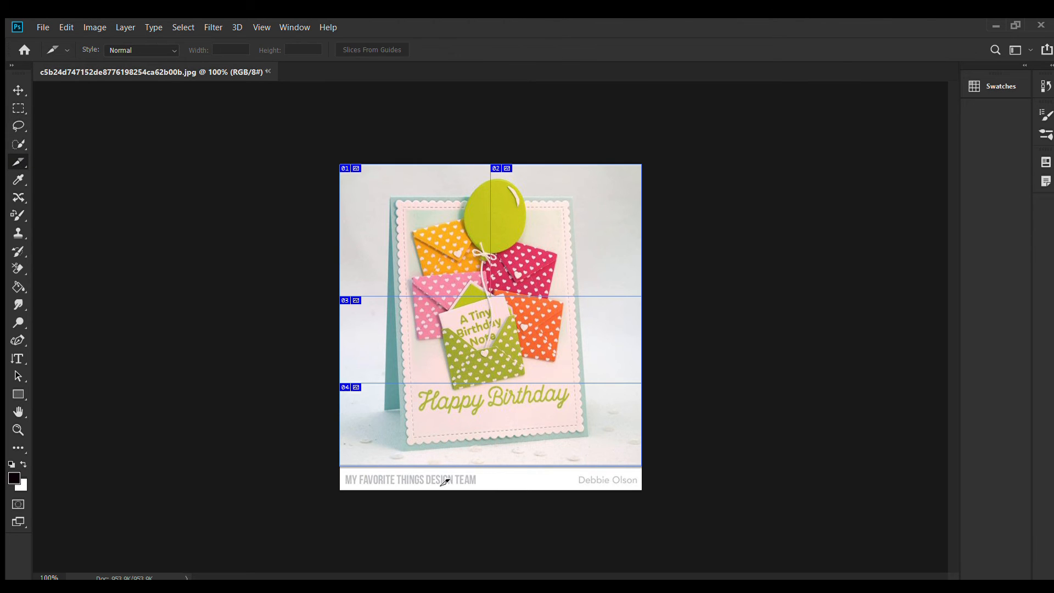
{"action": "left_click_drag", "start_coordinate": [340, 467], "coordinate": [639, 489]}
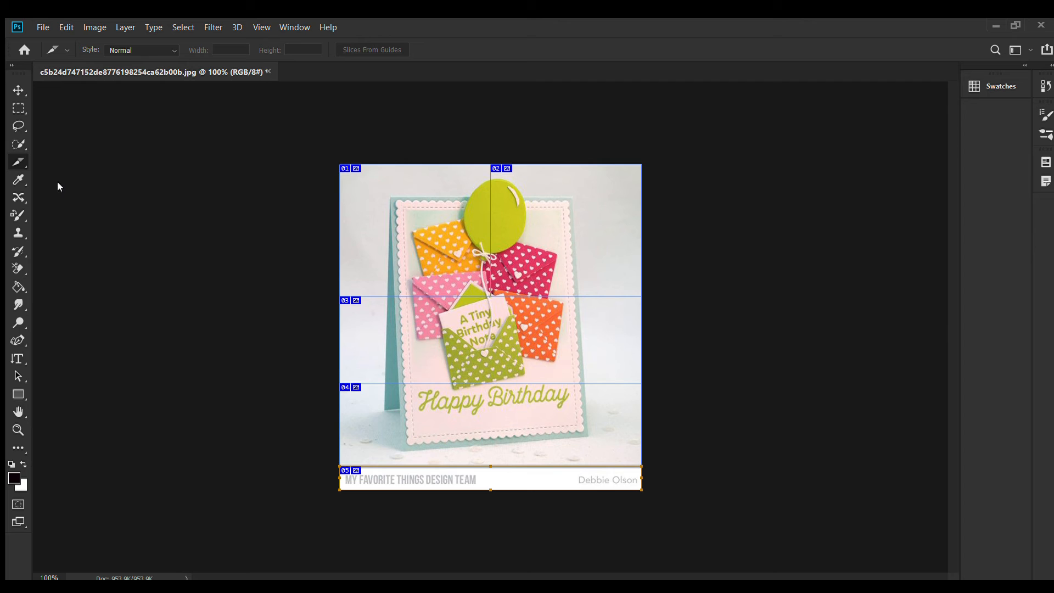
Narrow the two upper slices to leave a gap between them across the balloon, and lower the top edge of the full-width slice beneath them.
{"action": "key", "text": "shift+c"}
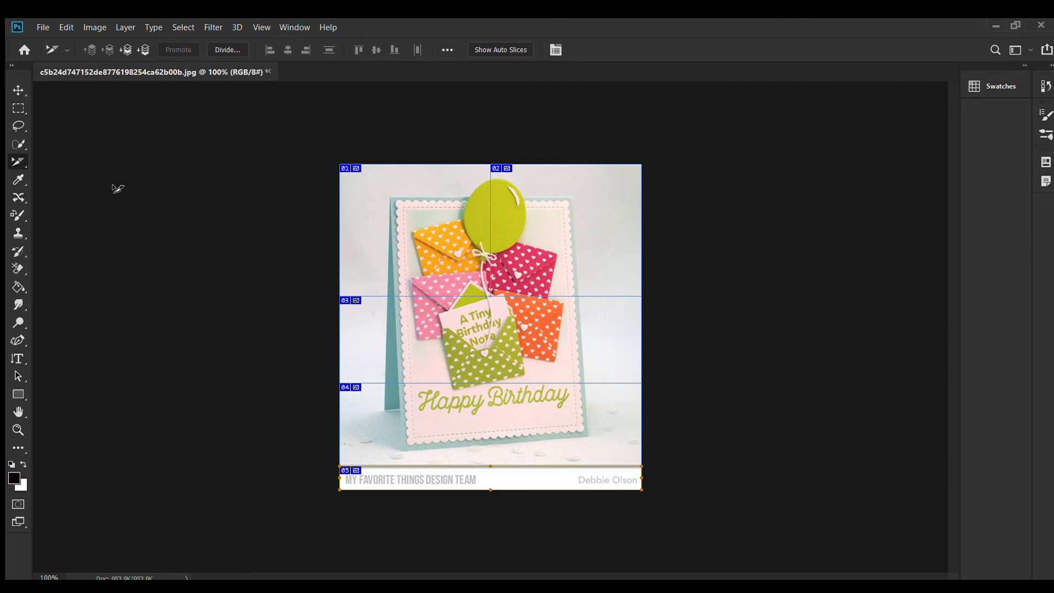
{"action": "left_click", "coordinate": [475, 246]}
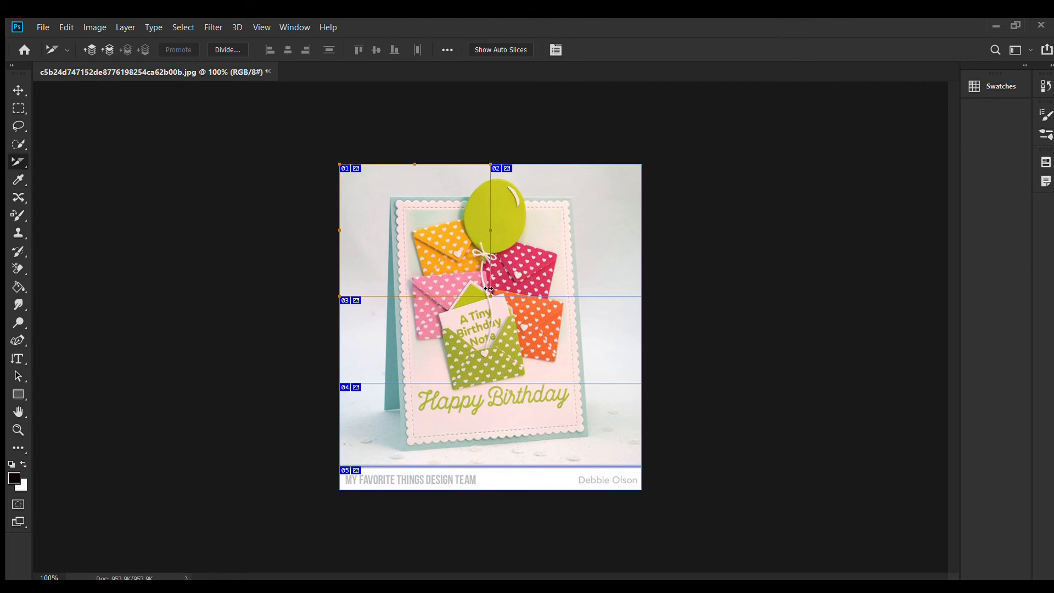
{"action": "left_click_drag", "start_coordinate": [490, 231], "coordinate": [475, 233]}
{"action": "left_click", "coordinate": [519, 226]}
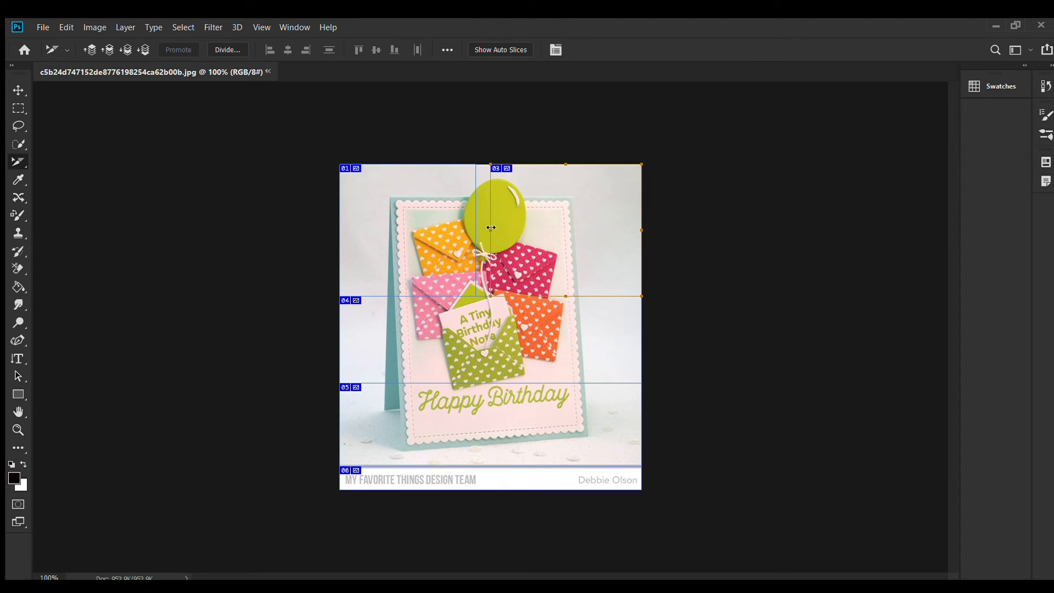
{"action": "left_click_drag", "start_coordinate": [492, 228], "coordinate": [504, 227]}
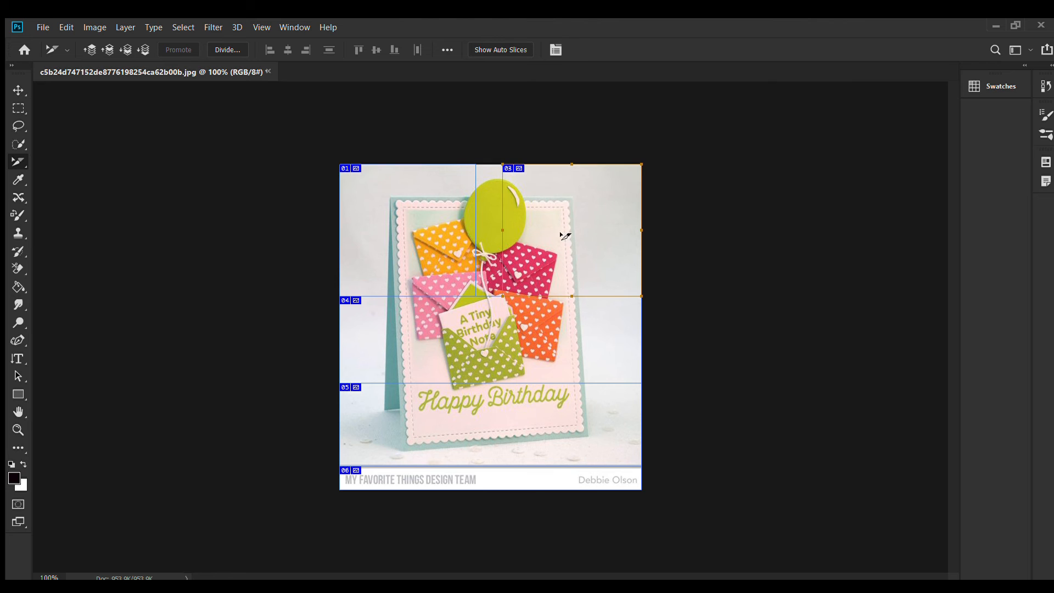
{"action": "left_click", "coordinate": [430, 327]}
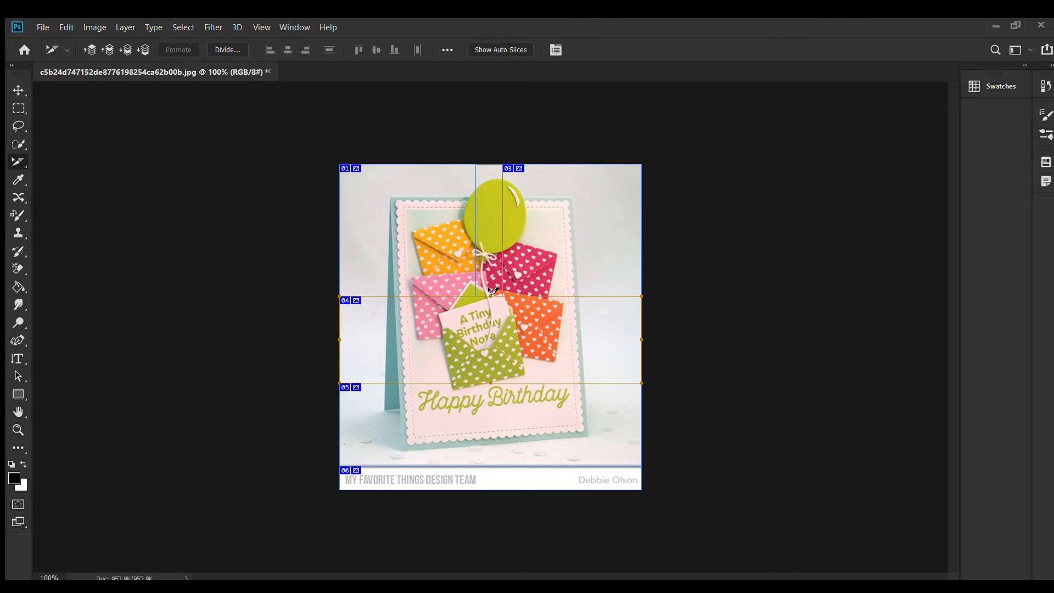
{"action": "left_click_drag", "start_coordinate": [491, 297], "coordinate": [494, 308]}
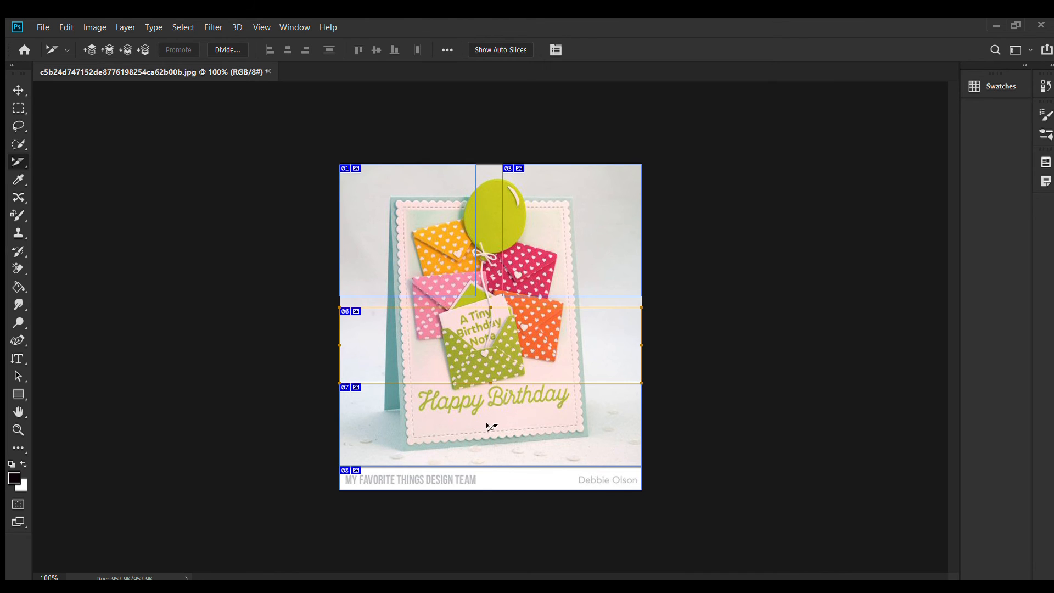
Narrow the footer slice slightly from its right side and shift it right so it extends past the image's right edge.
{"action": "left_click", "coordinate": [467, 472]}
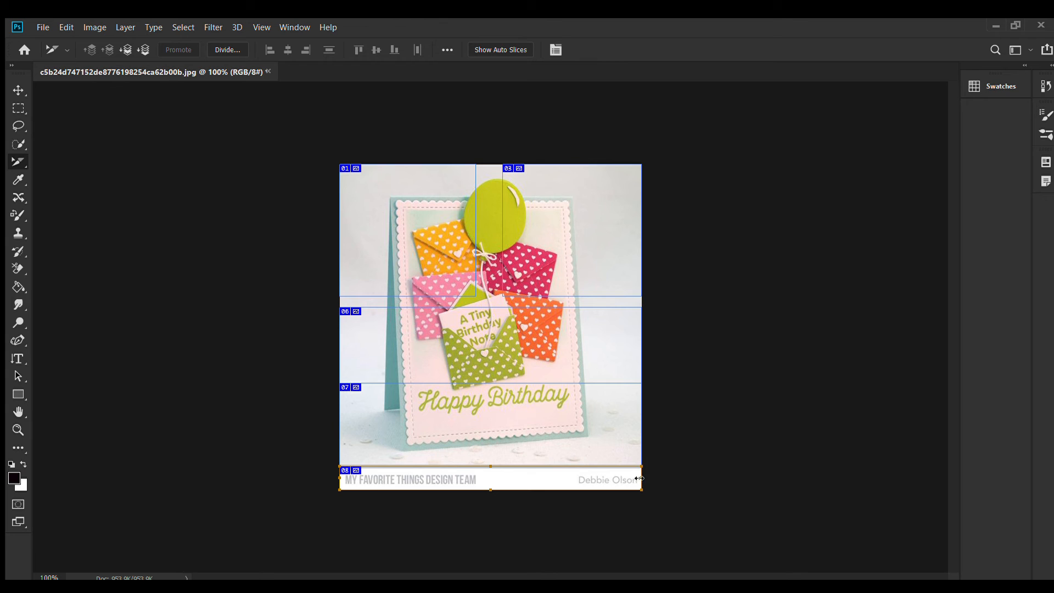
{"action": "left_click_drag", "start_coordinate": [641, 478], "coordinate": [619, 480]}
{"action": "left_click_drag", "start_coordinate": [546, 476], "coordinate": [593, 472]}
{"action": "left_click_drag", "start_coordinate": [499, 476], "coordinate": [501, 476]}
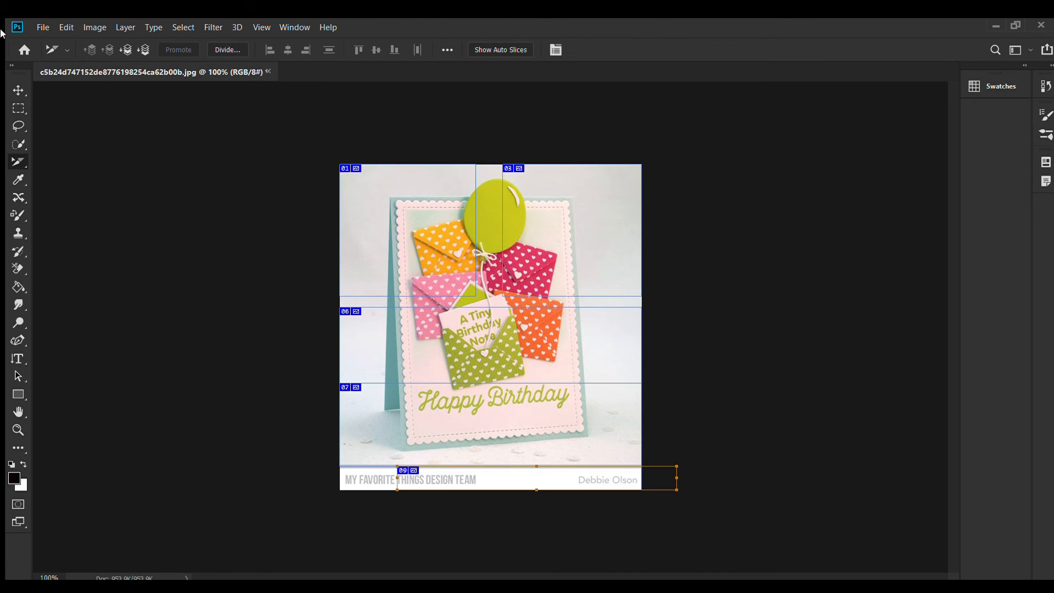
Open Save for Web (Legacy) for the card image with its adjusted slices.
{"action": "left_click", "coordinate": [34, 28]}
{"action": "mouse_move", "coordinate": [55, 187]}
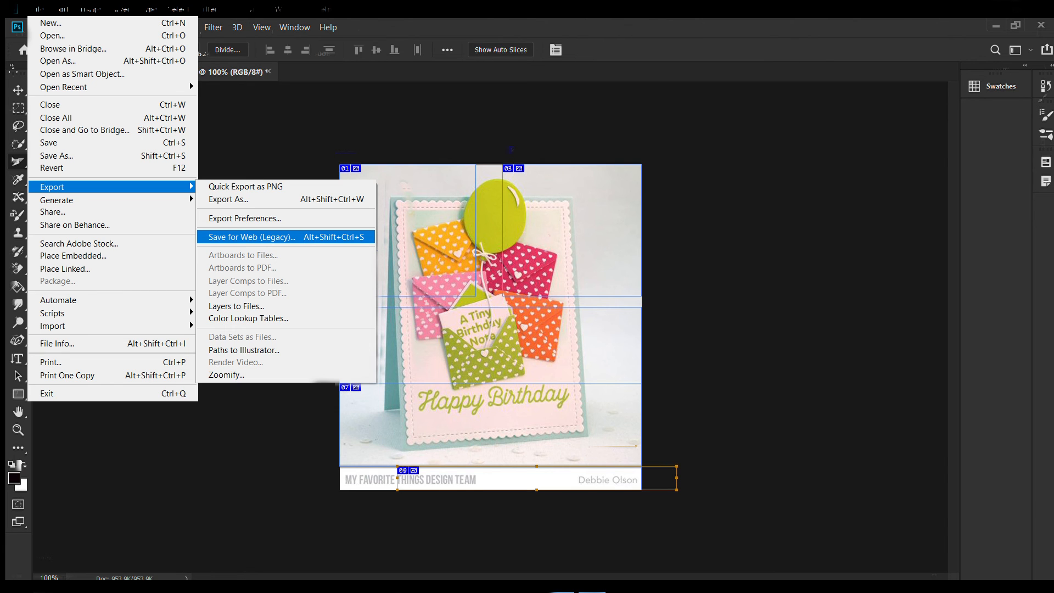
{"action": "left_click", "coordinate": [251, 237]}
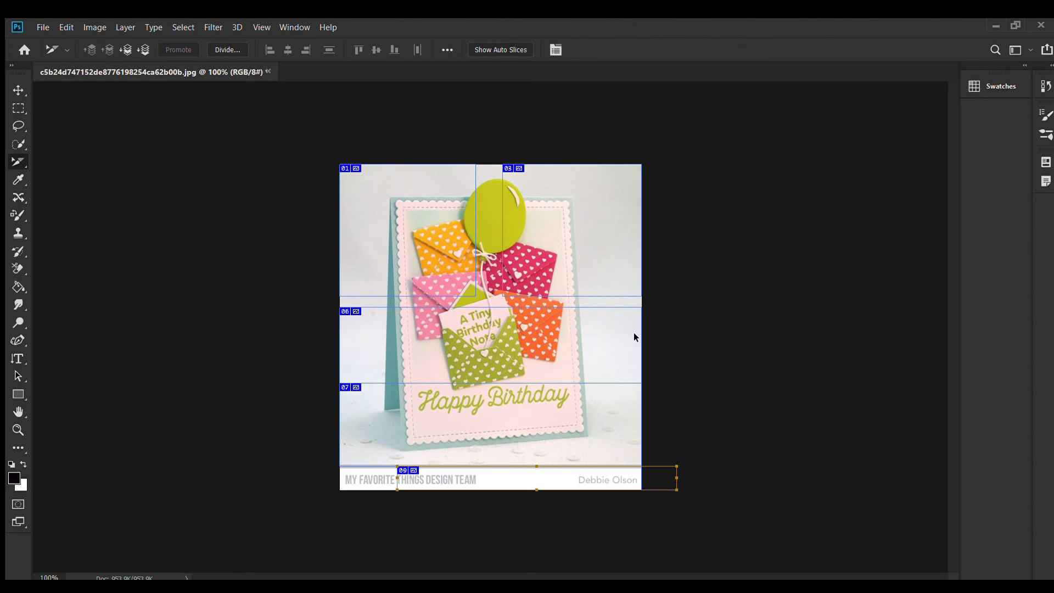
{"action": "left_click", "coordinate": [517, 83]}
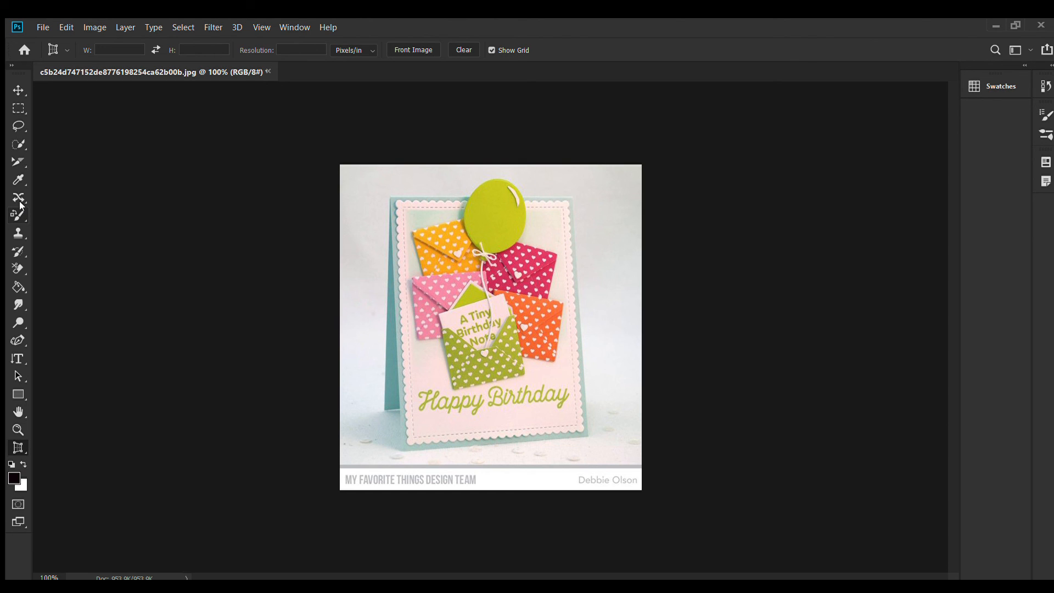
Cycle through the crop and slice tool group, ending on the Perspective Crop tool.
{"action": "left_click", "coordinate": [16, 165]}
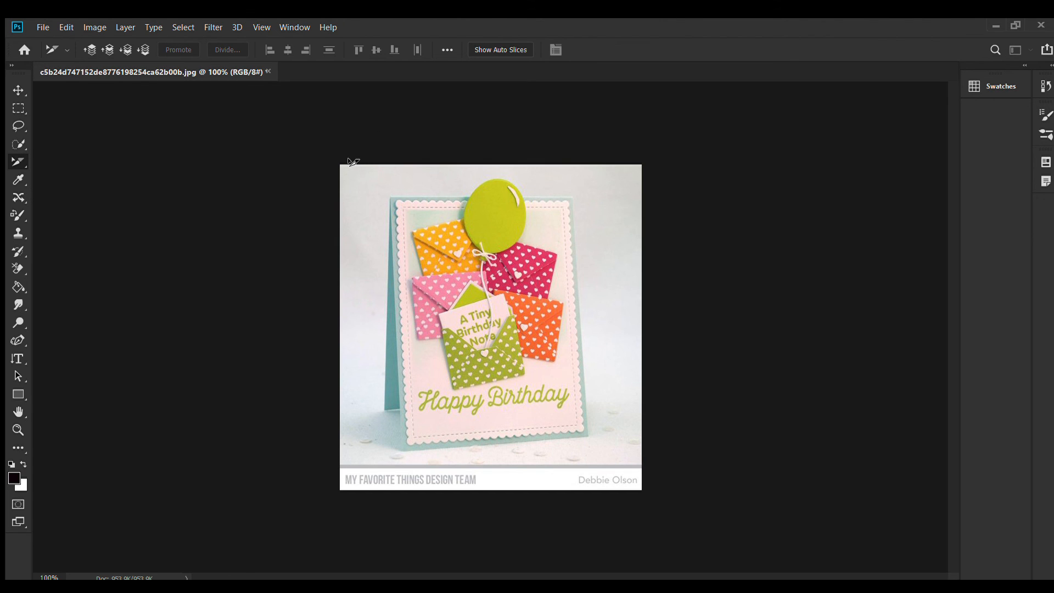
{"action": "key", "text": "shift+c"}
{"action": "key", "text": "shift+c"}
{"action": "key", "text": "shift+c"}
{"action": "key", "text": "shift+c"}
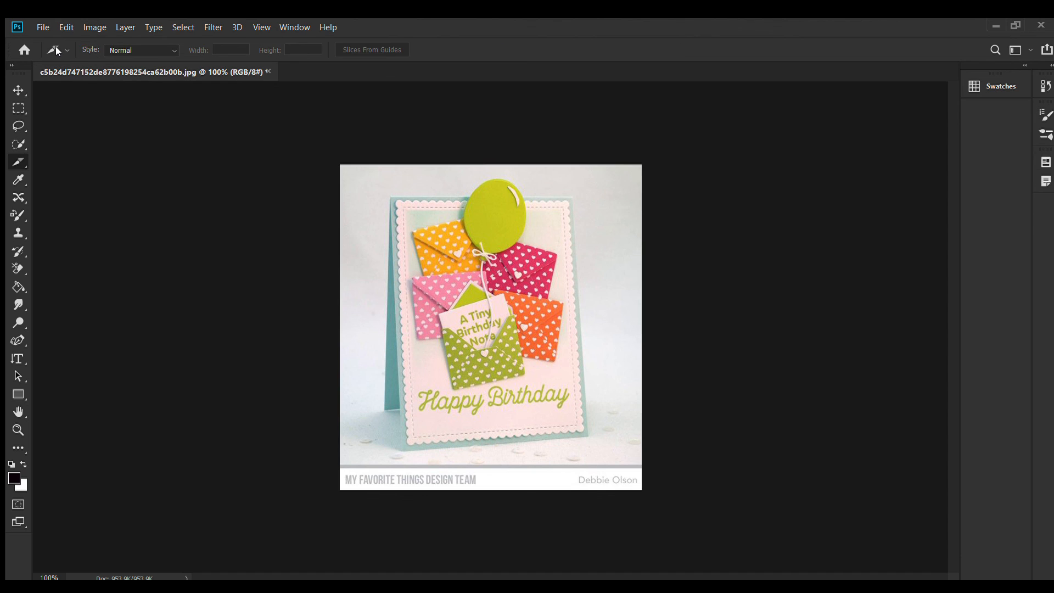
{"action": "key", "text": "shift+c"}
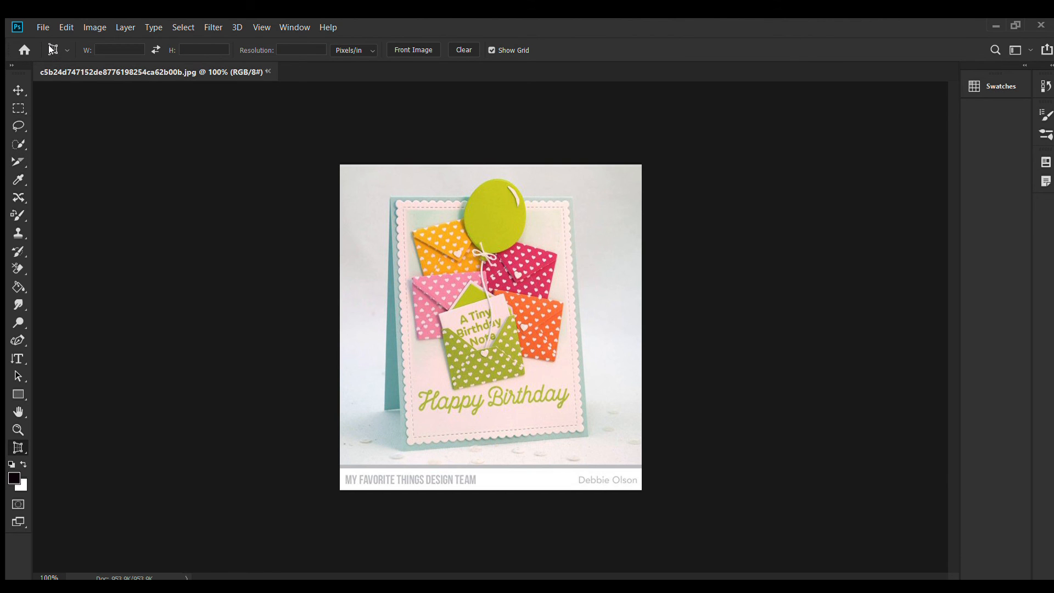
Perspective-crop the image to the four corners of the birthday card's front panel and apply the crop.
{"action": "left_click", "coordinate": [388, 196]}
{"action": "left_click_drag", "start_coordinate": [551, 196], "coordinate": [582, 434]}
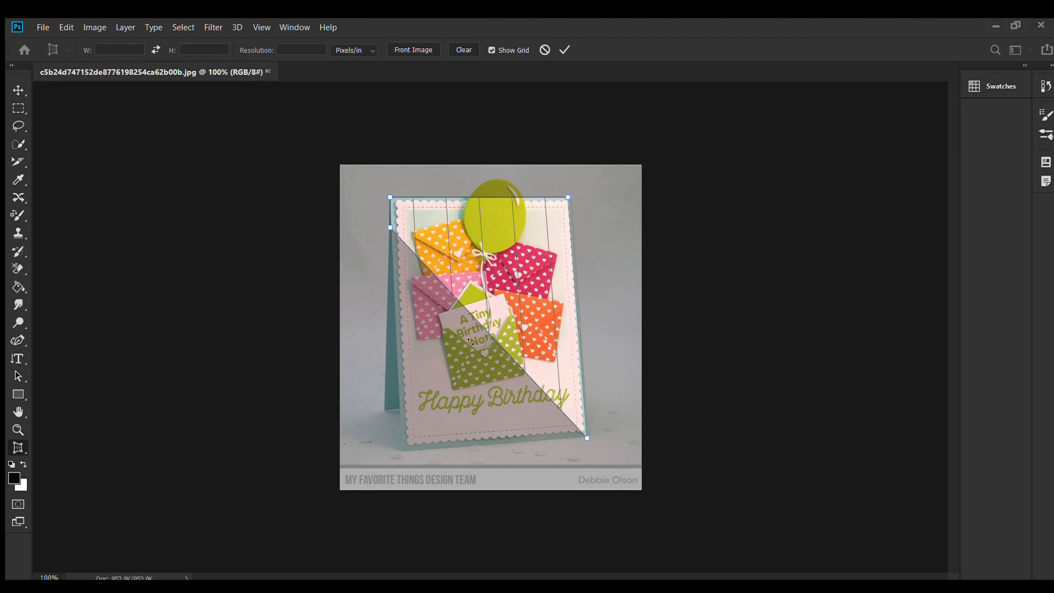
{"action": "left_click_drag", "start_coordinate": [388, 227], "coordinate": [401, 448]}
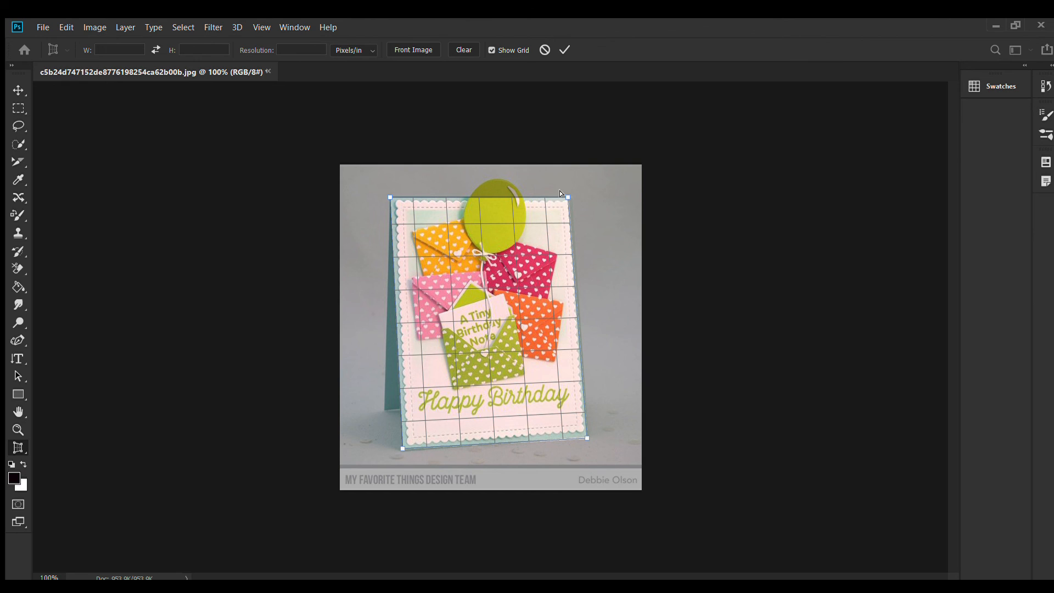
{"action": "left_click", "coordinate": [560, 49]}
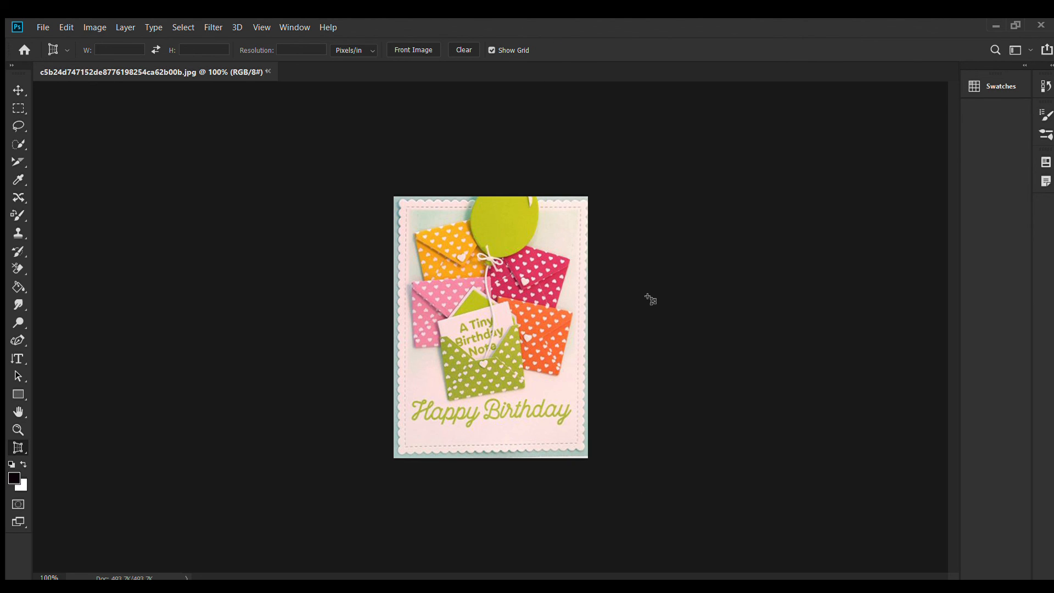